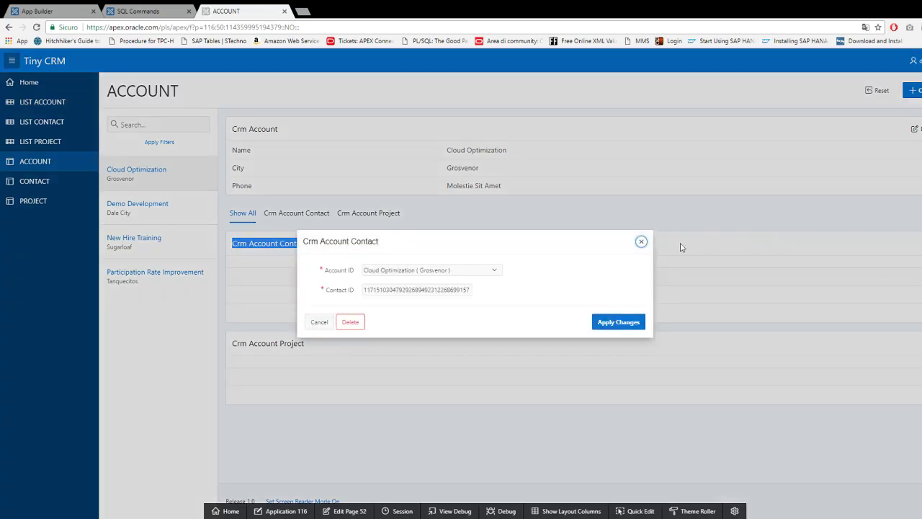
Edit the Contact ID item P52_CONTACT_ID into a select list using the shared component list of values for CRM contacts.
left_click(642, 512)
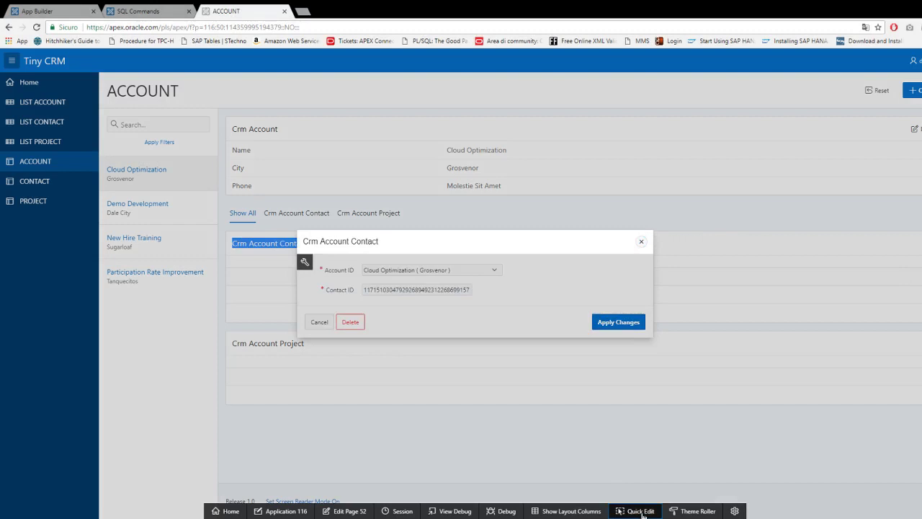
left_click(414, 288)
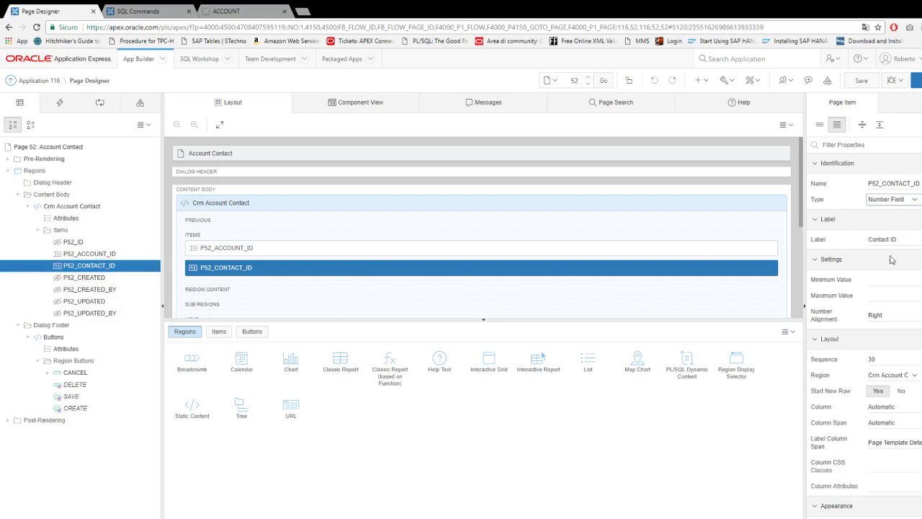
key("s")
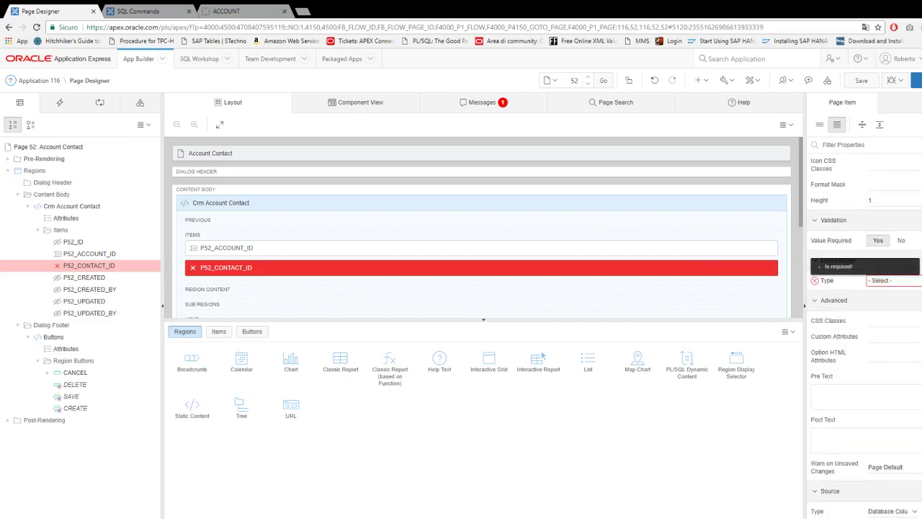
left_click(897, 301)
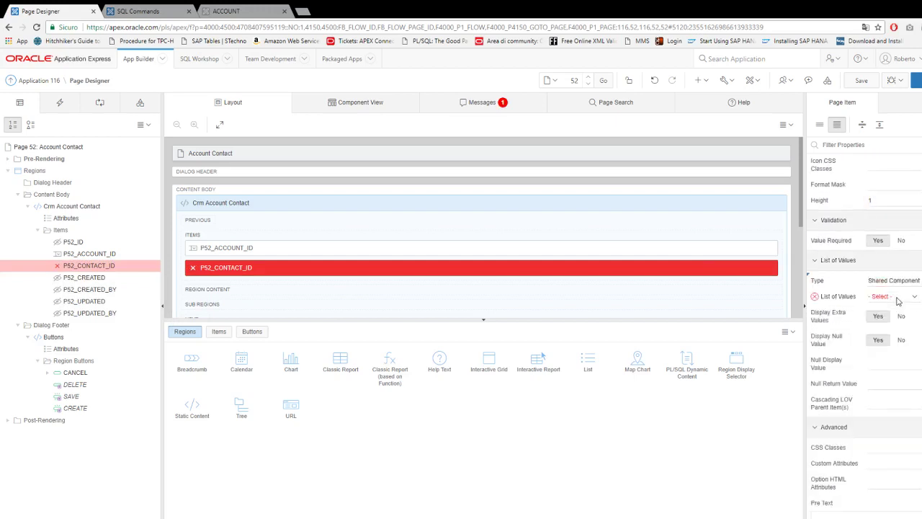
left_click(898, 300)
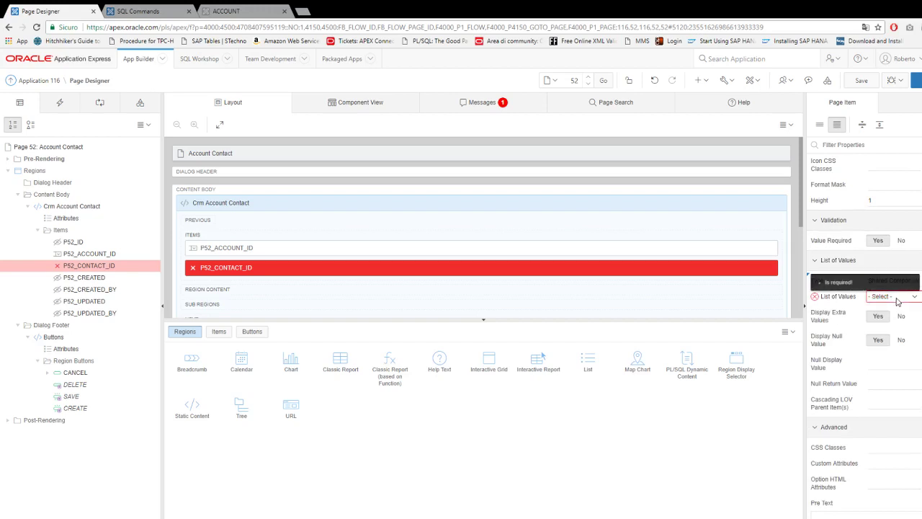
key("c")
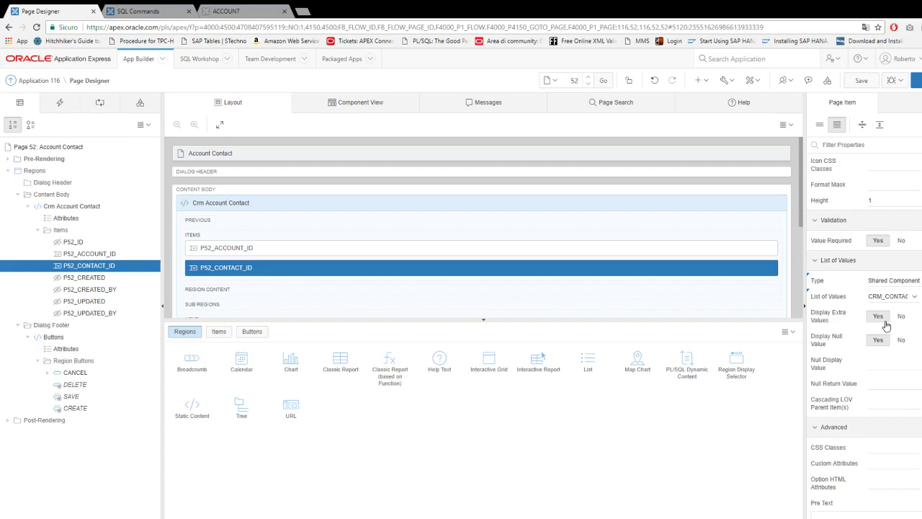
Compare the list of values settings of P52_ACCOUNT_ID and P52_CONTACT_ID, and save page 52.
left_click(92, 253)
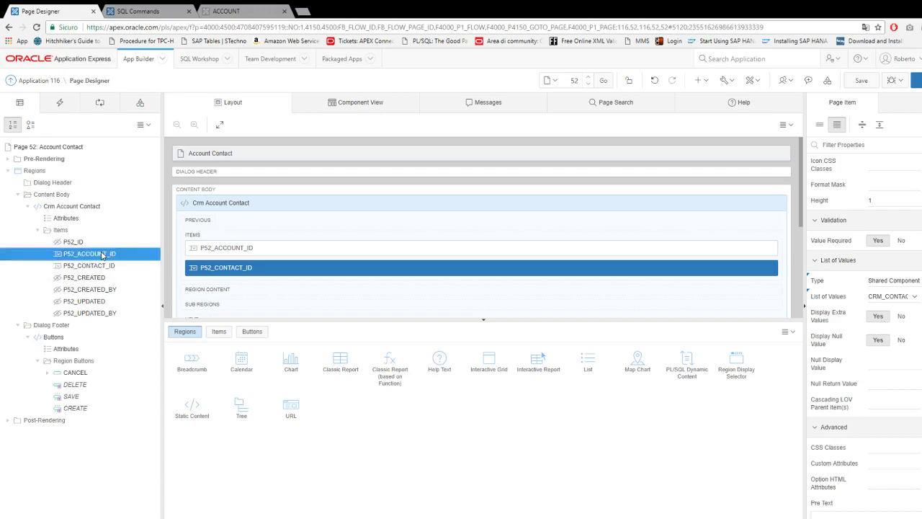
scroll(856, 331, "down", 5)
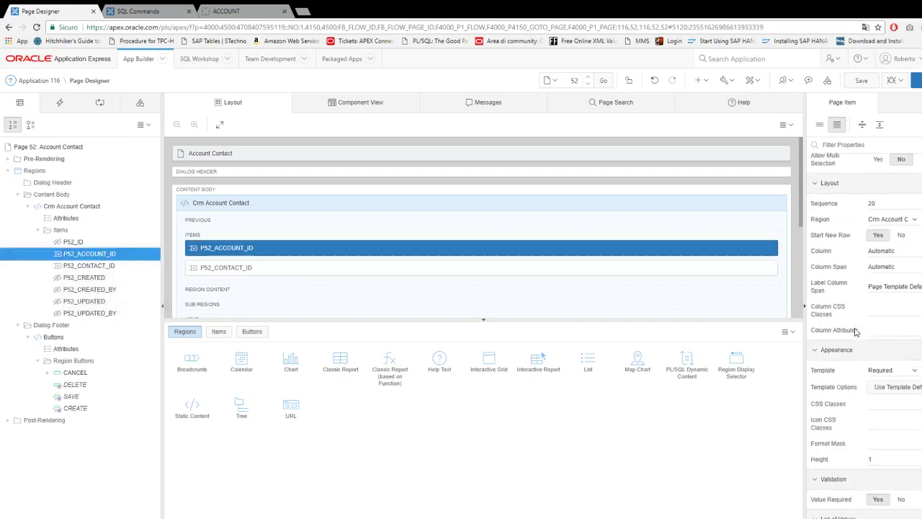
scroll(856, 331, "down", 2)
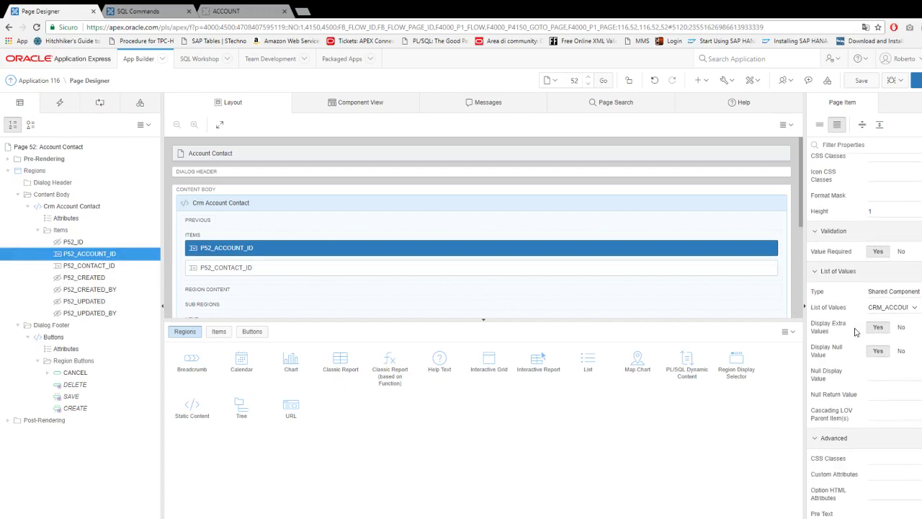
left_click(115, 267)
scroll(896, 346, "down", 5)
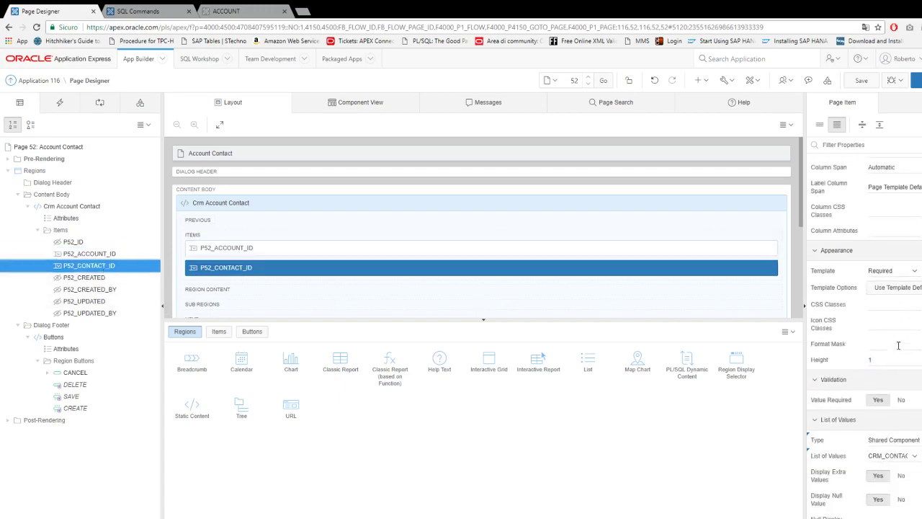
left_click(861, 81)
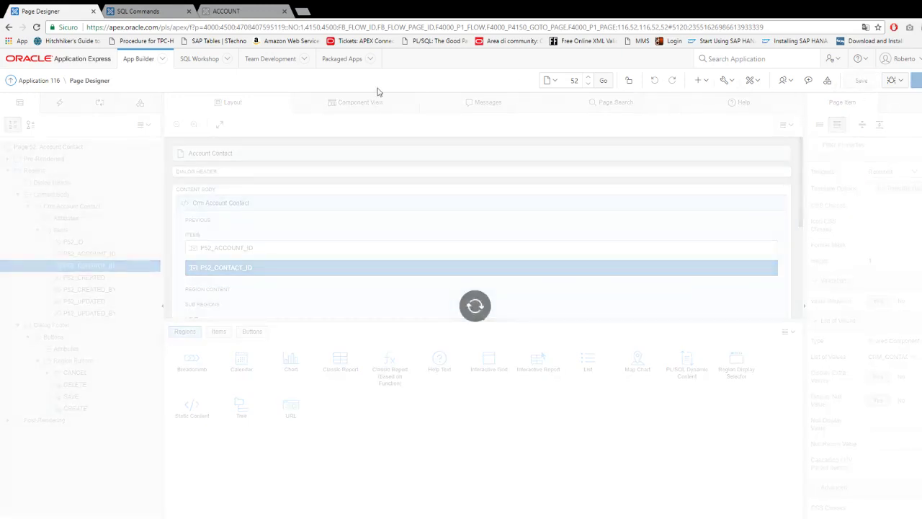
Run Application 116 and check the Contact ID list in an account contact form on the ACCOUNT page.
left_click(44, 81)
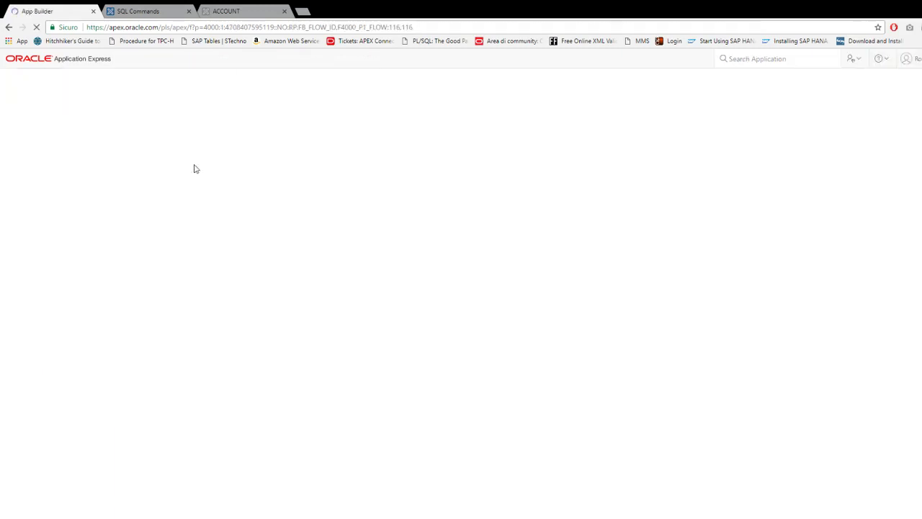
left_click(92, 171)
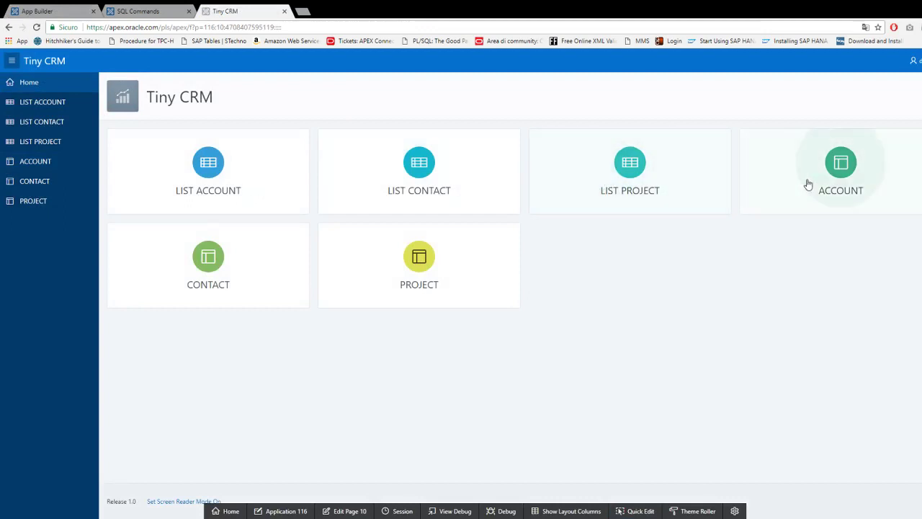
left_click(808, 181)
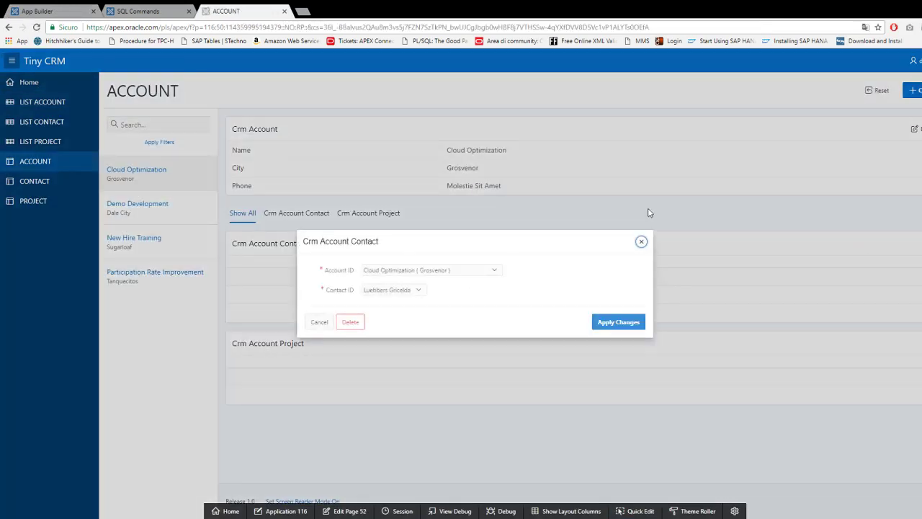
left_click(422, 291)
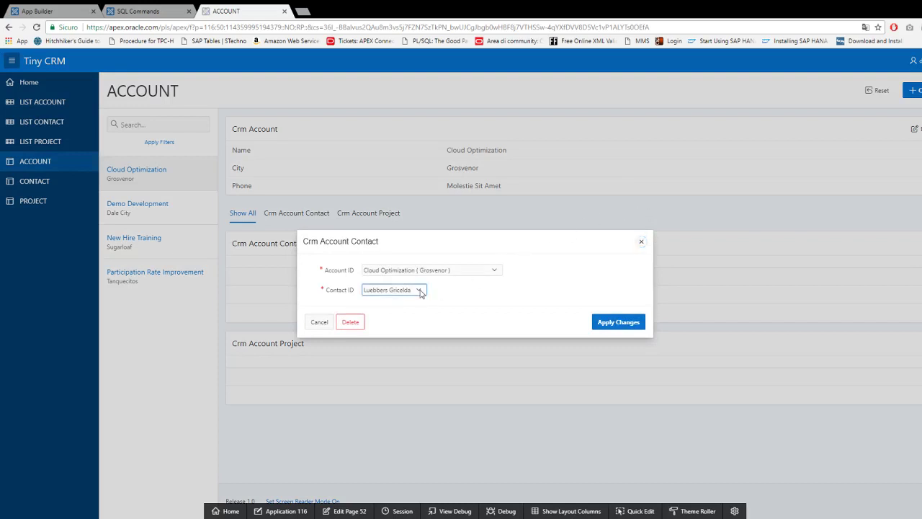
left_click(317, 325)
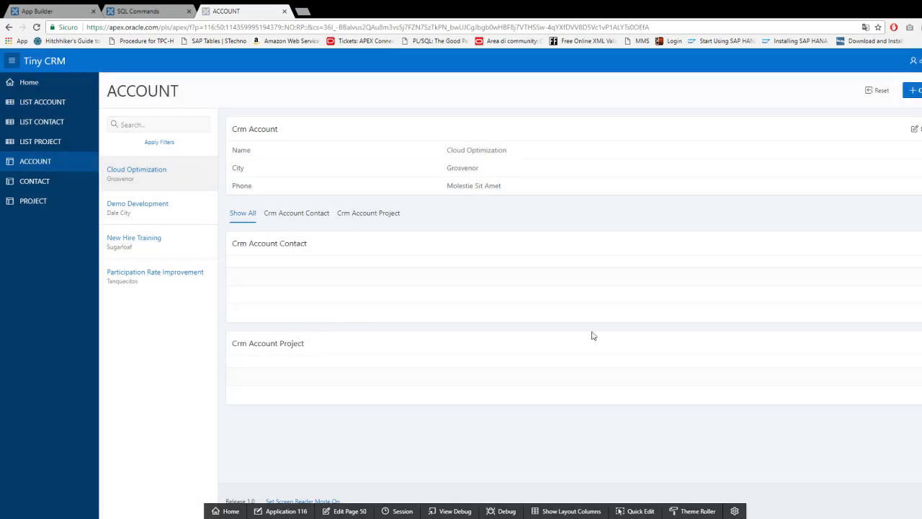
From a Crm Account Project record, edit P53_ACCOUNT_ID into a select list using the shared component list of values for accounts.
left_click(894, 333)
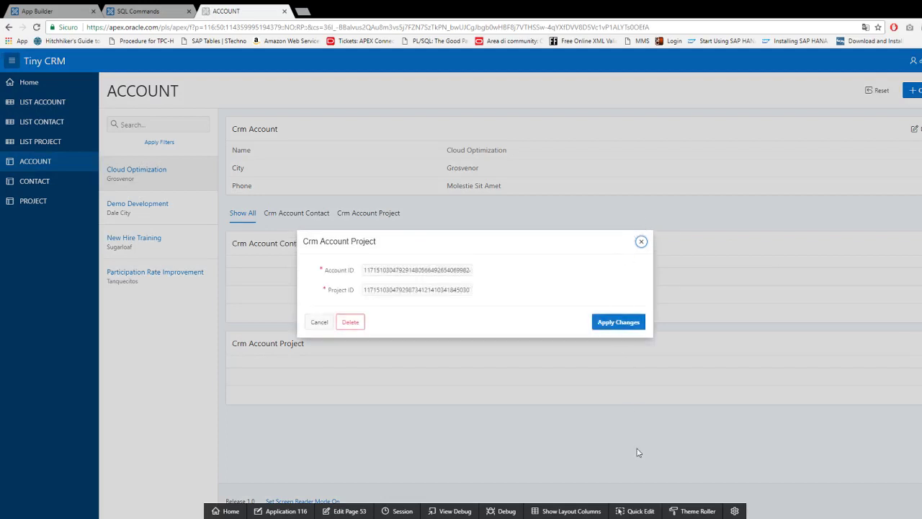
left_click(634, 510)
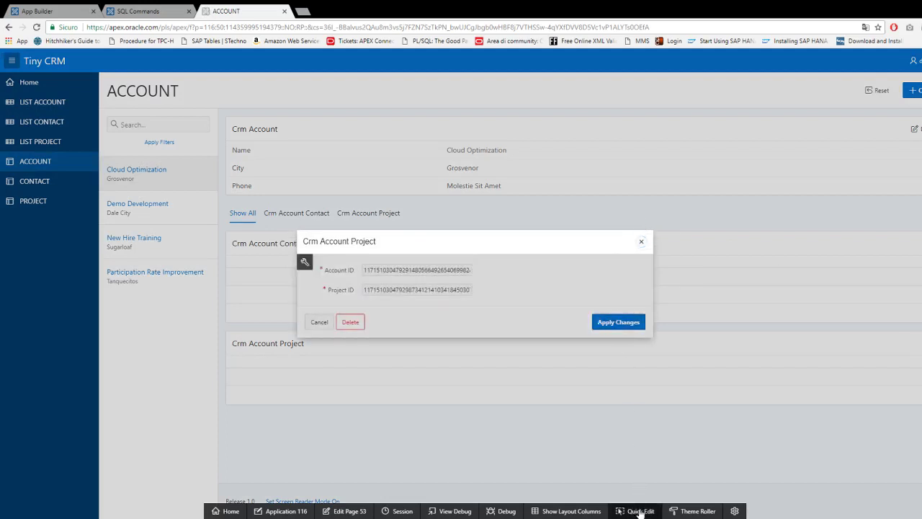
left_click(425, 270)
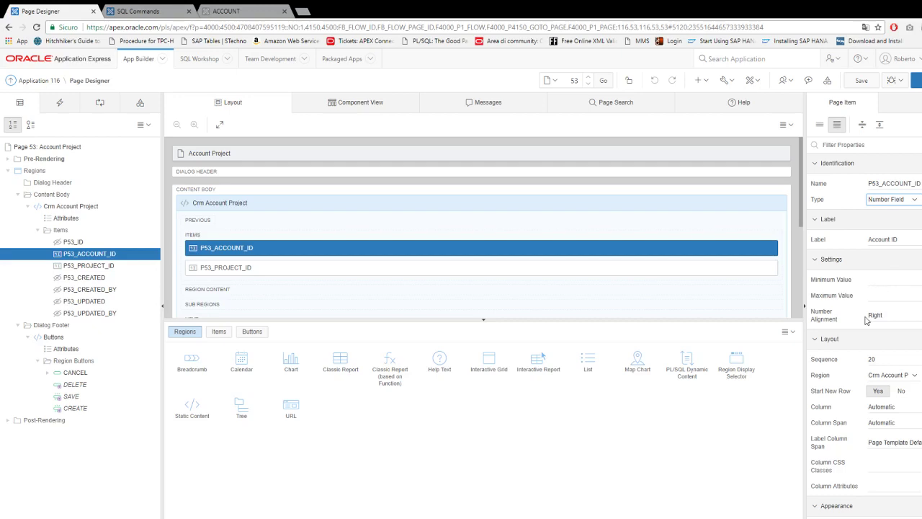
key("s")
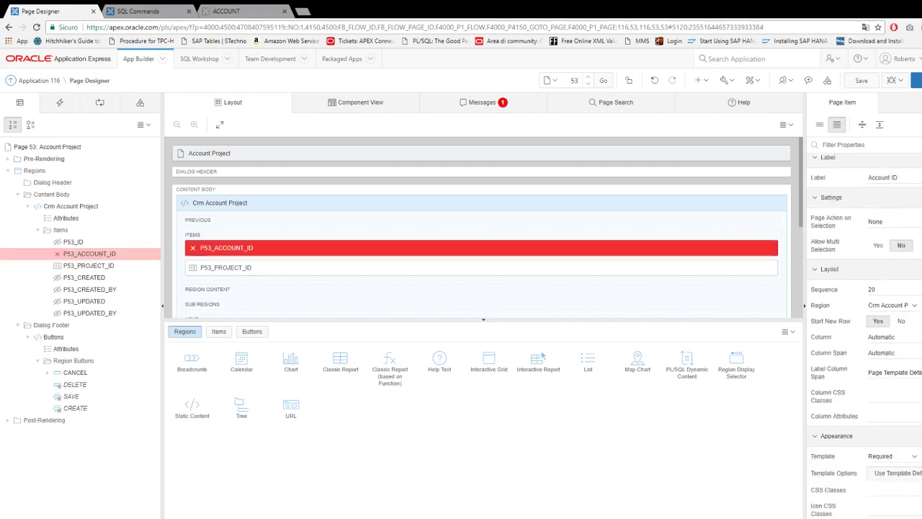
left_click(893, 240)
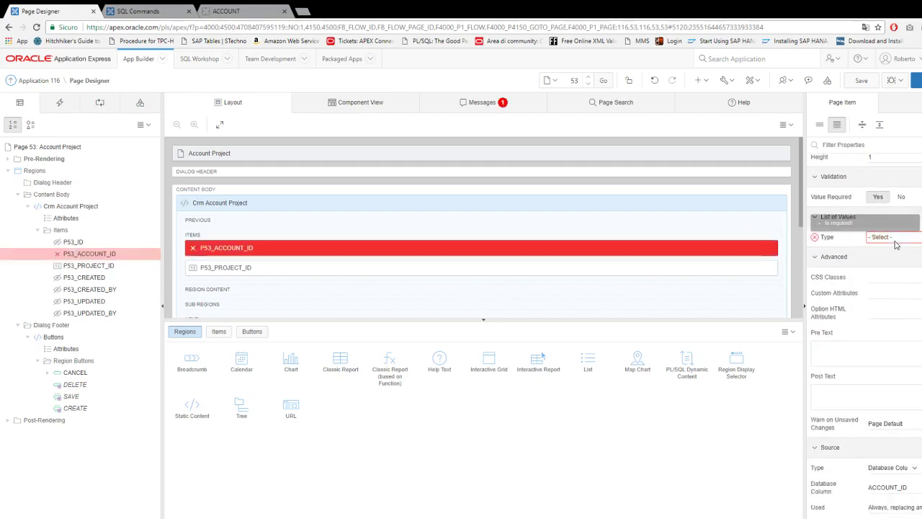
left_click(861, 257)
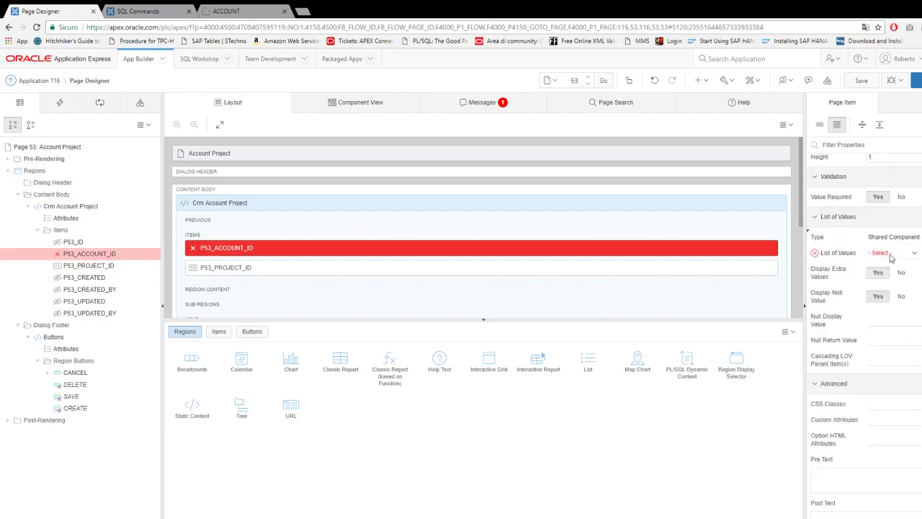
Turn P53_PROJECT_ID into a select list using the shared component list of values for CRM projects, and save page 53.
left_click(86, 265)
left_click(890, 202)
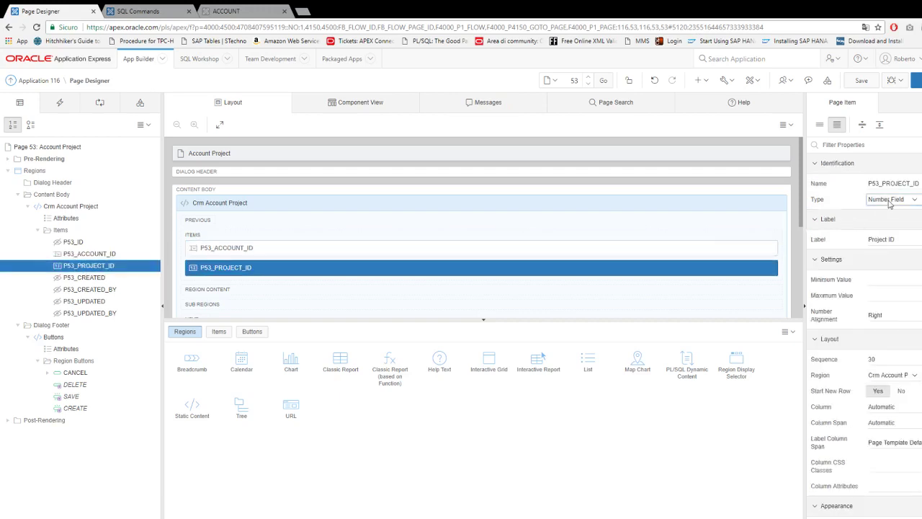
left_click(869, 317)
scroll(914, 306, "down", 10)
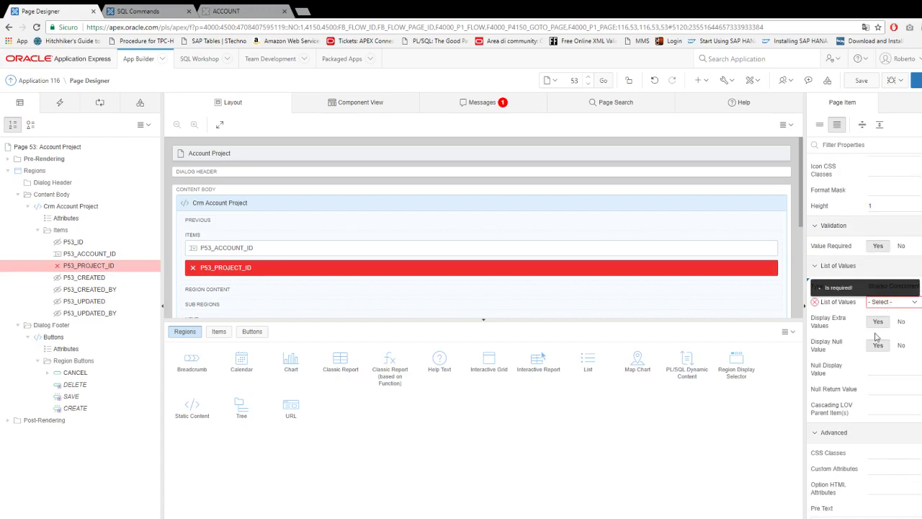
left_click(875, 337)
left_click(861, 81)
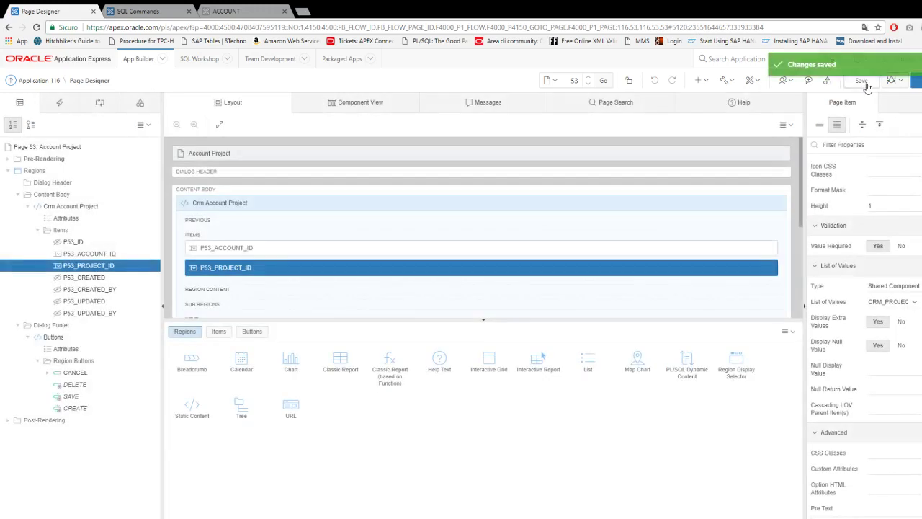
Run the application and check the Account ID list in a Crm Account Contact form on the CONTACT page.
left_click(53, 82)
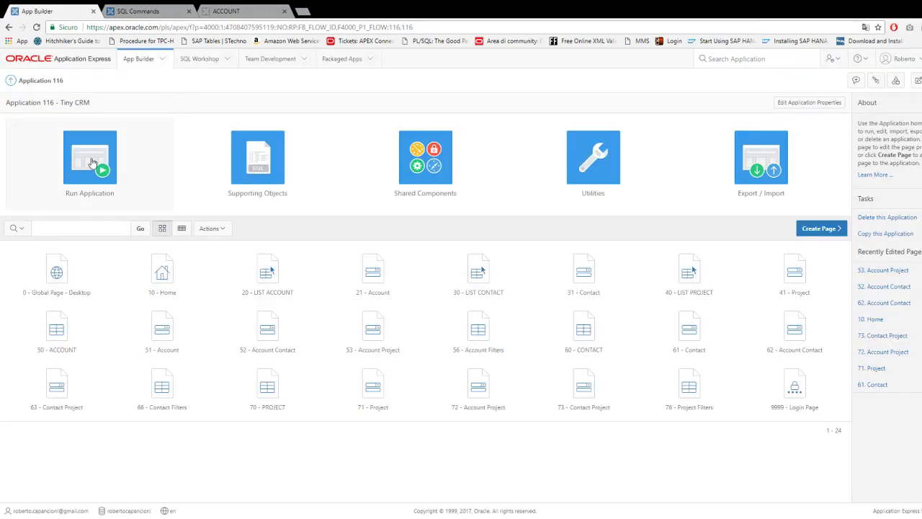
left_click(92, 163)
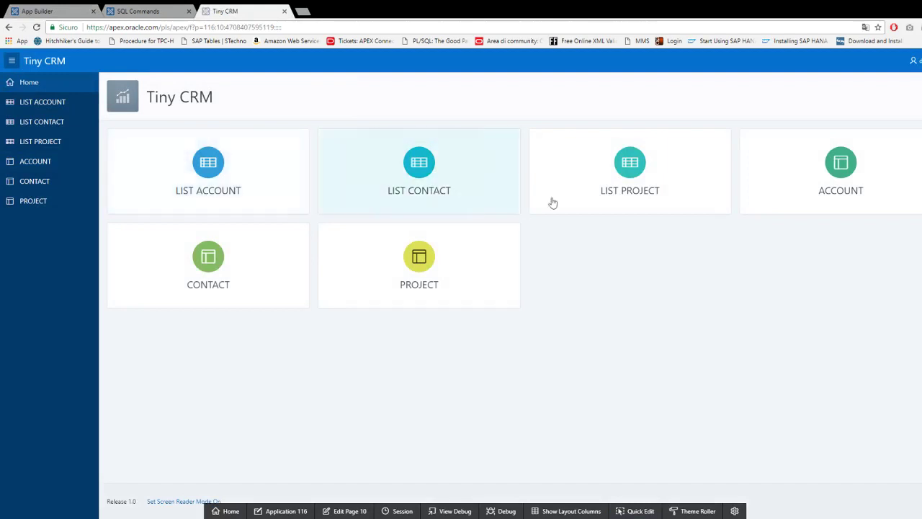
left_click(215, 265)
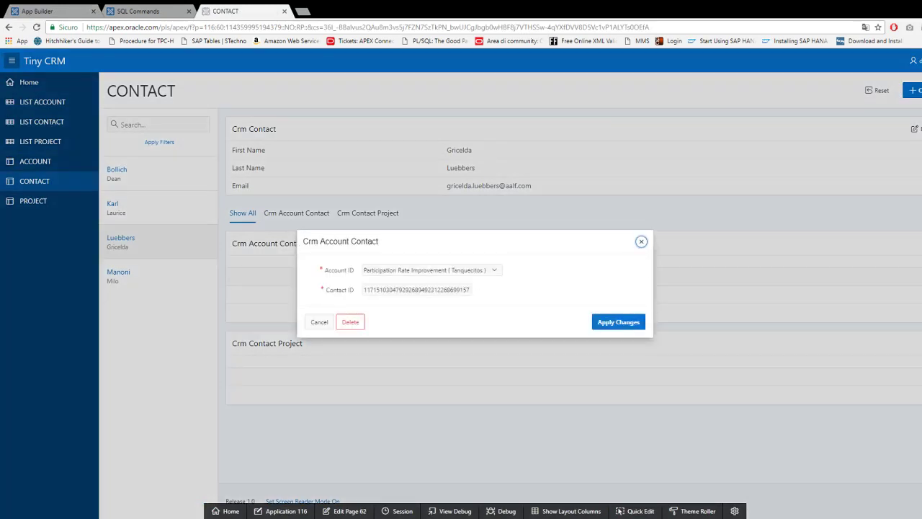
left_click(496, 272)
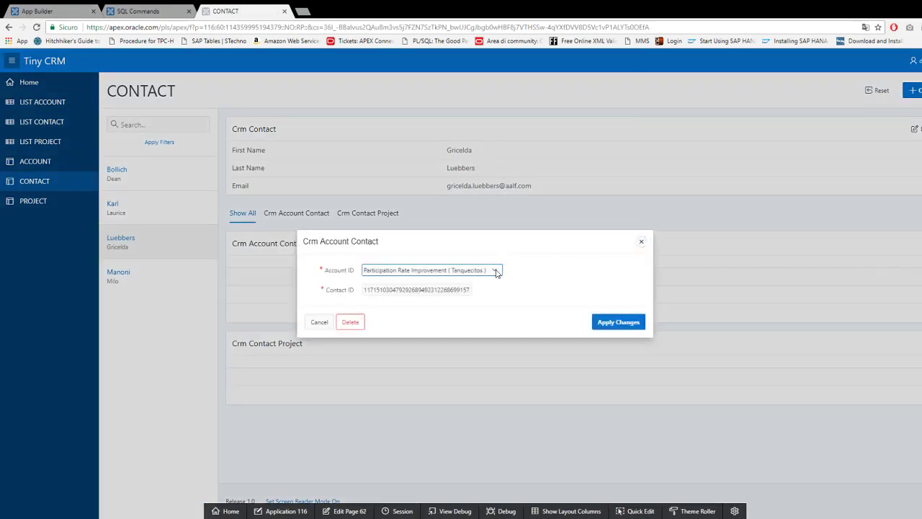
From the open Crm Account Contact form, edit P62_CONTACT_ID into a select list using the shared component list of values for CRM contacts, and save page 62.
left_click(638, 508)
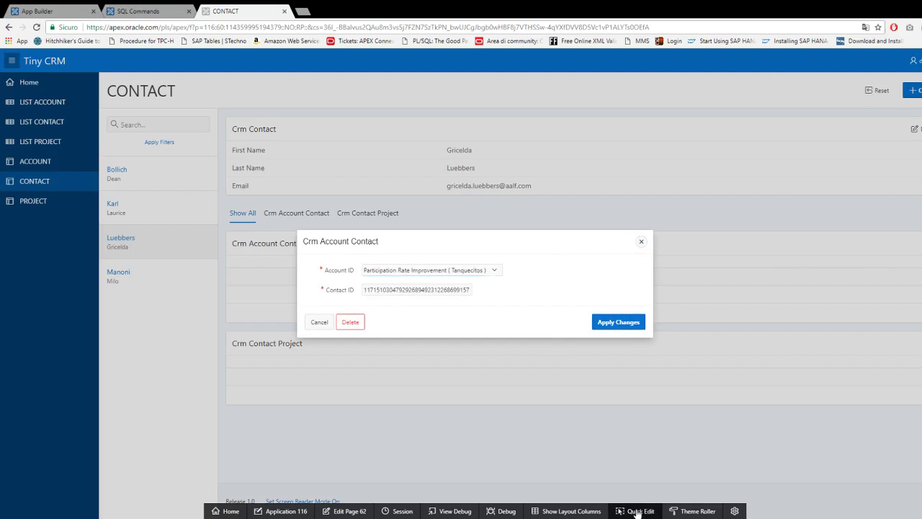
left_click(414, 292)
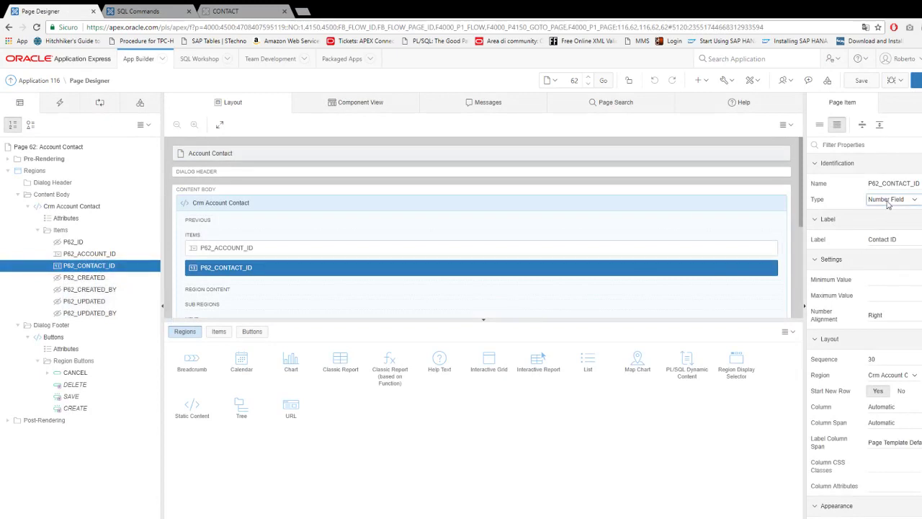
left_click(873, 317)
scroll(806, 193, "down", 8)
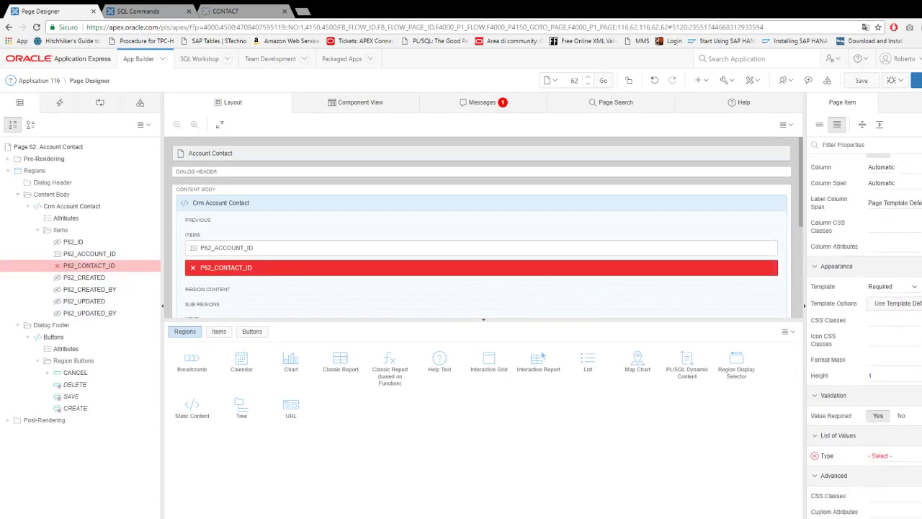
left_click(897, 219)
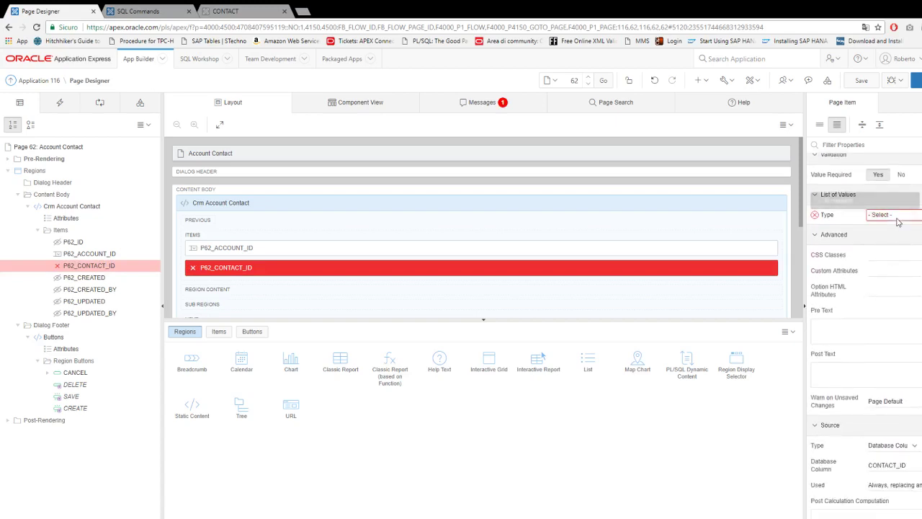
left_click(888, 237)
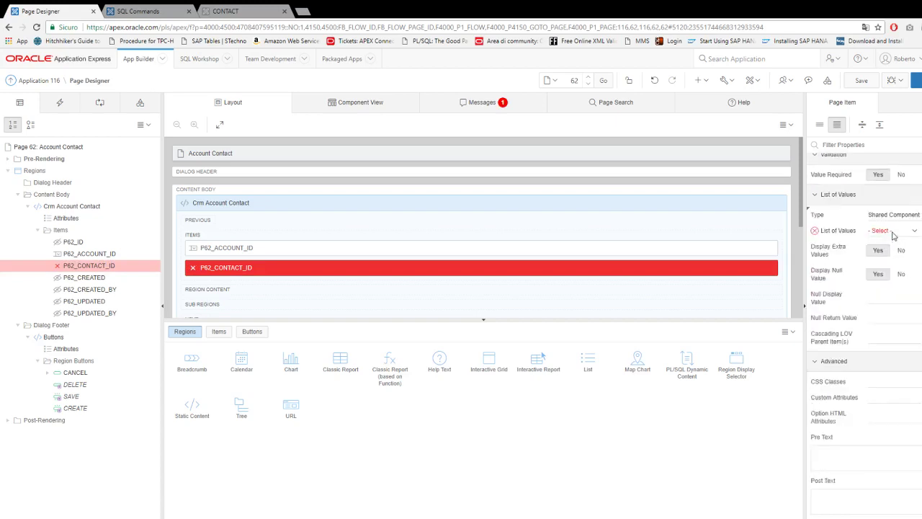
mouse_move(893, 235)
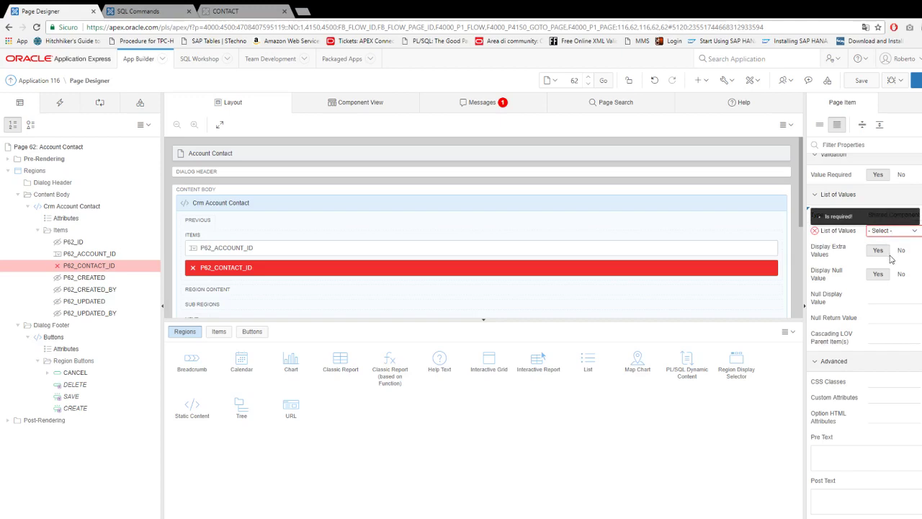
left_click(891, 259)
left_click(862, 79)
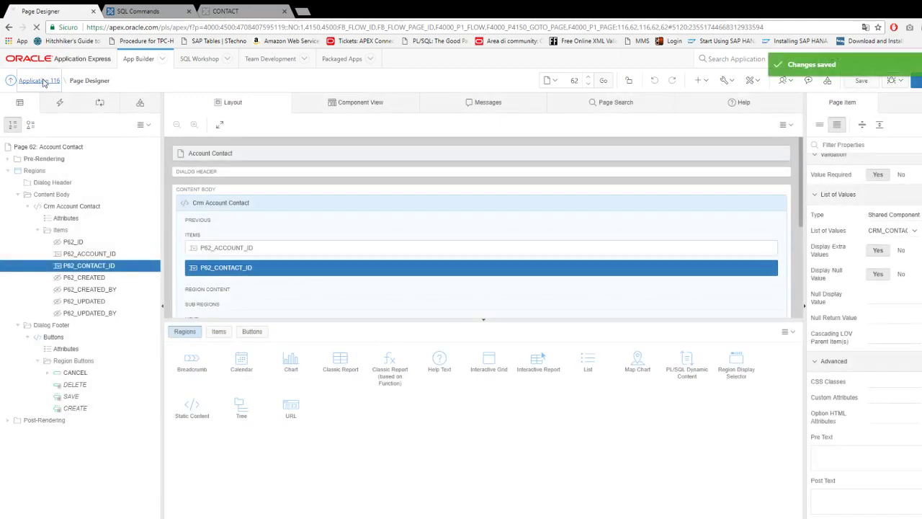
From a Crm Contact Project record on the running CONTACT page, edit P63_CONTACT_ID into a select list using the shared component list of values for contacts.
left_click(108, 165)
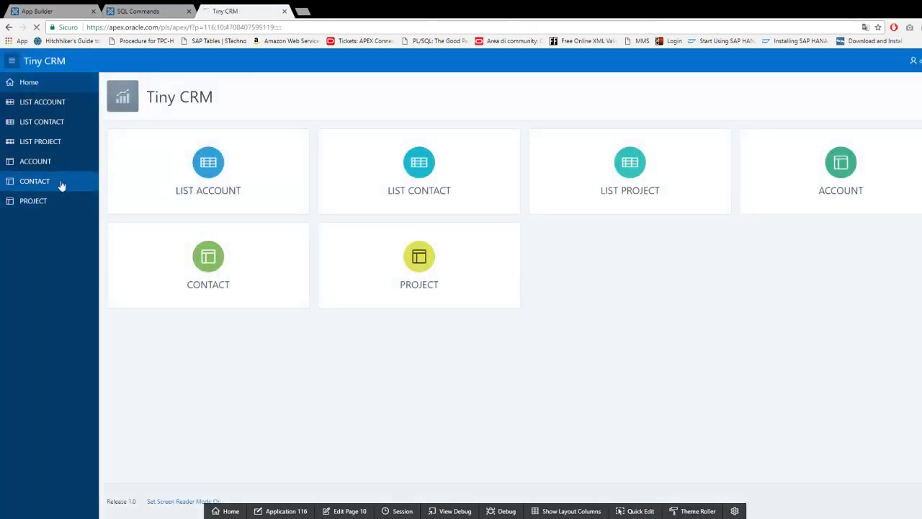
left_click(61, 186)
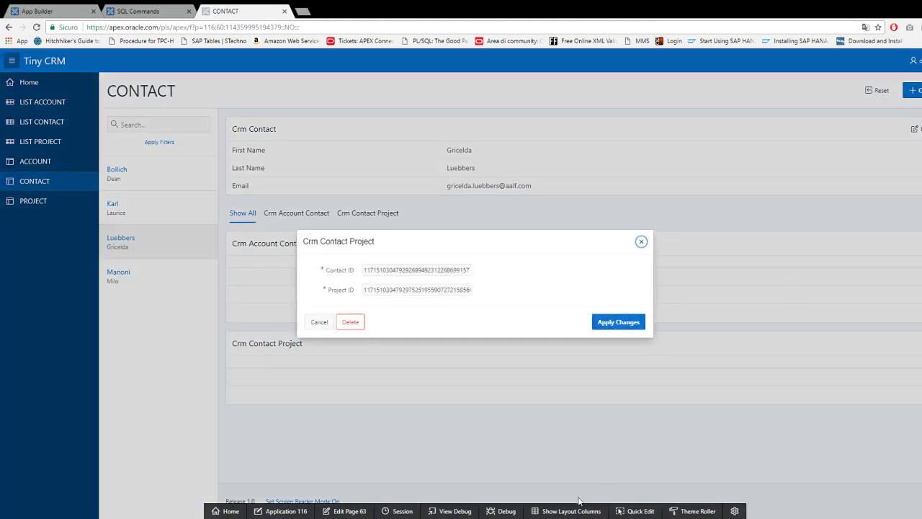
left_click(645, 512)
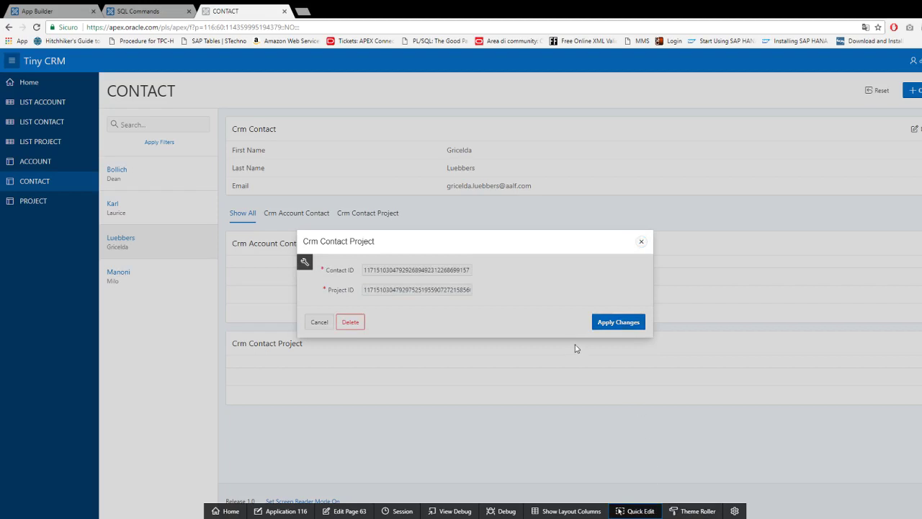
left_click(423, 276)
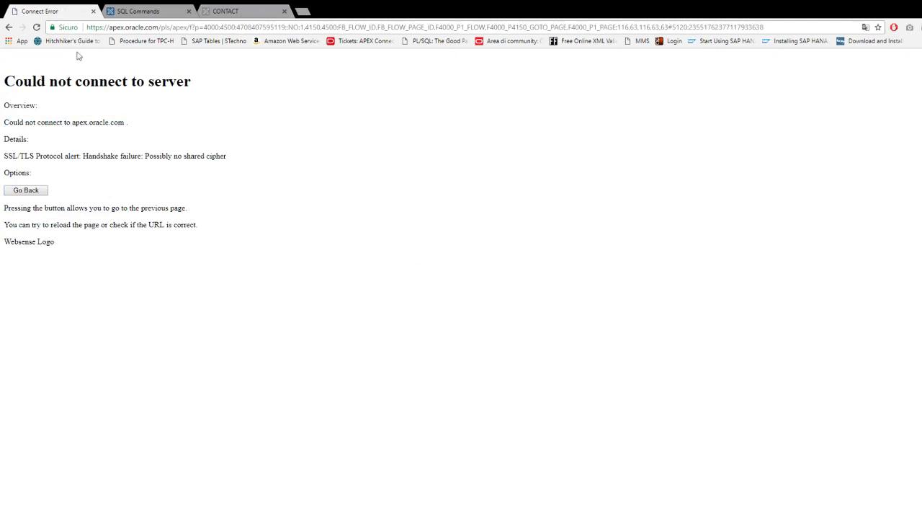
left_click(36, 26)
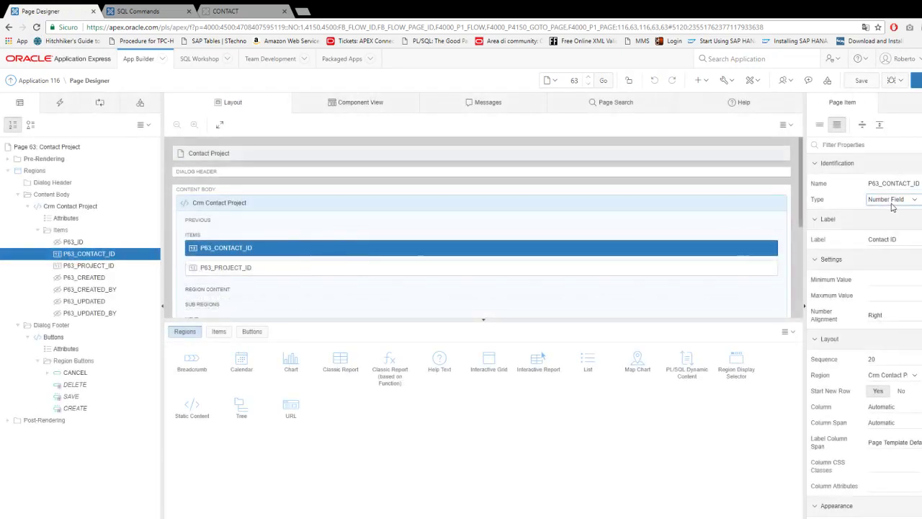
left_click(870, 317)
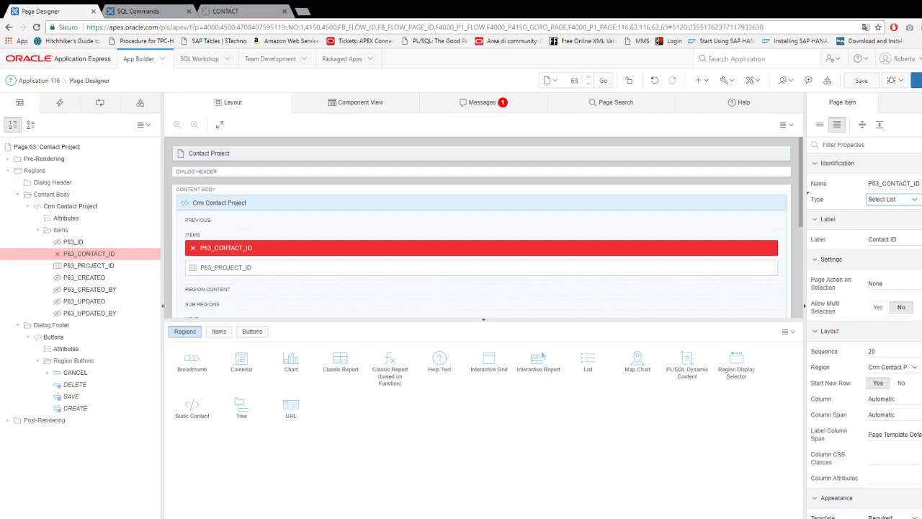
scroll(893, 309, "down", 5)
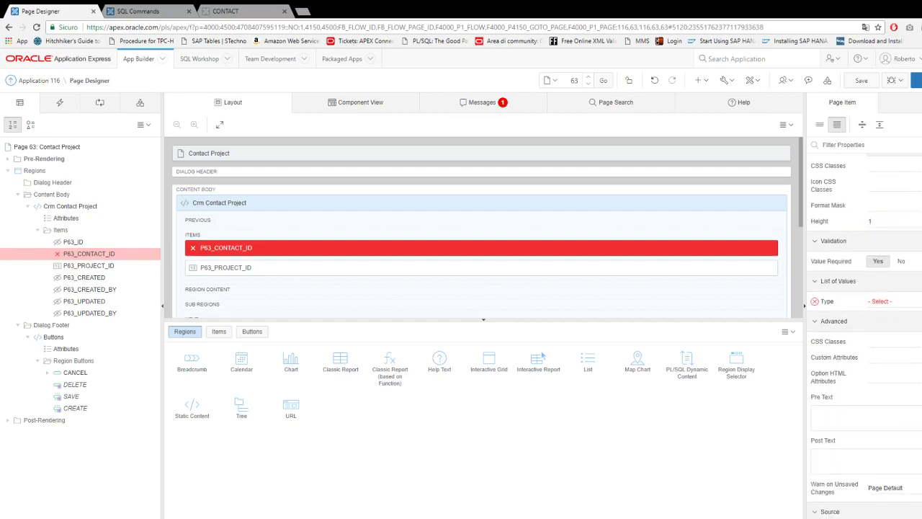
left_click(897, 302)
left_click(880, 321)
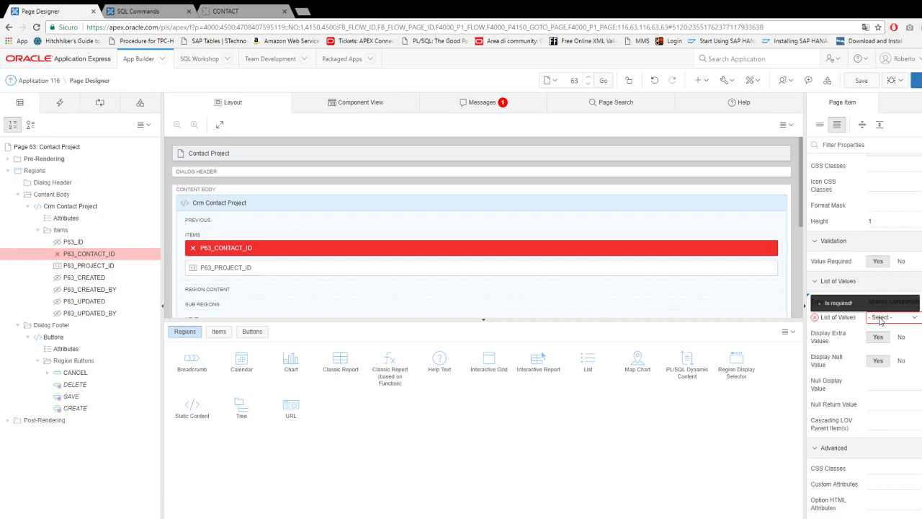
Turn P63_PROJECT_ID into a select list using the shared component list of values for CRM projects, and save page 63.
left_click(107, 268)
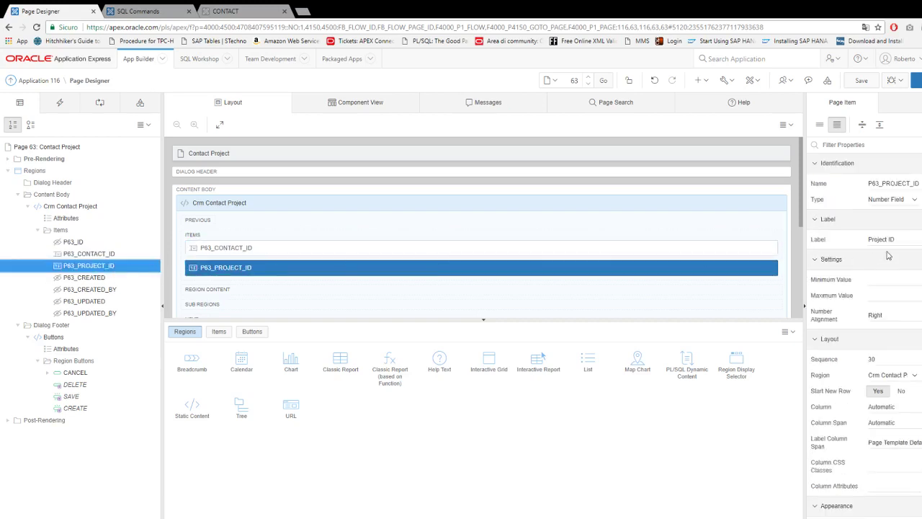
left_click(892, 202)
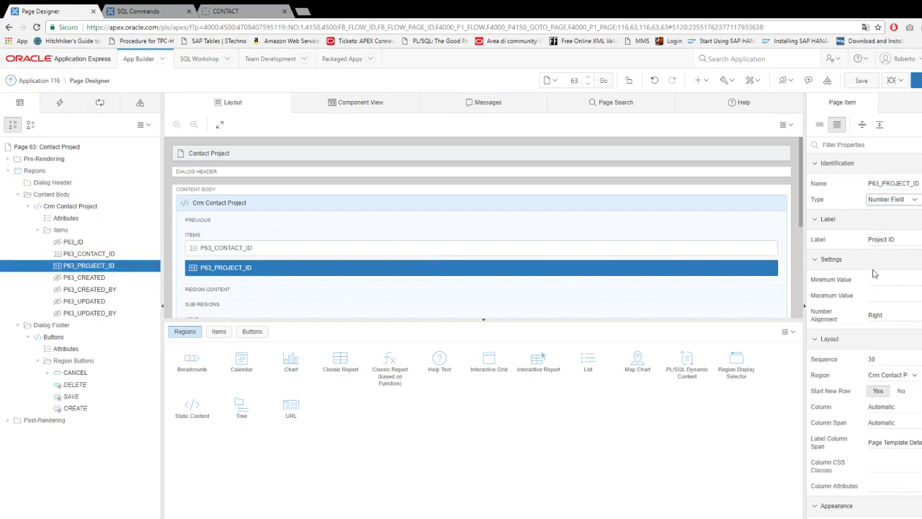
left_click(867, 317)
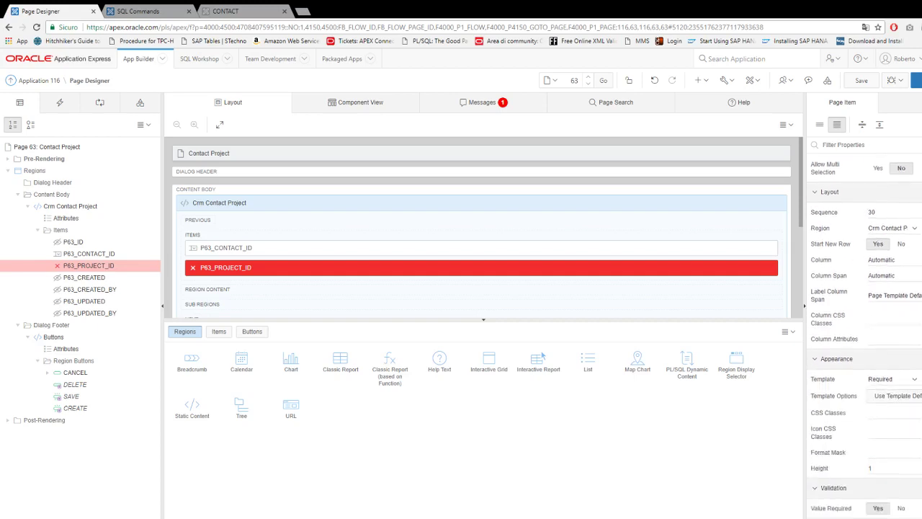
left_click(888, 325)
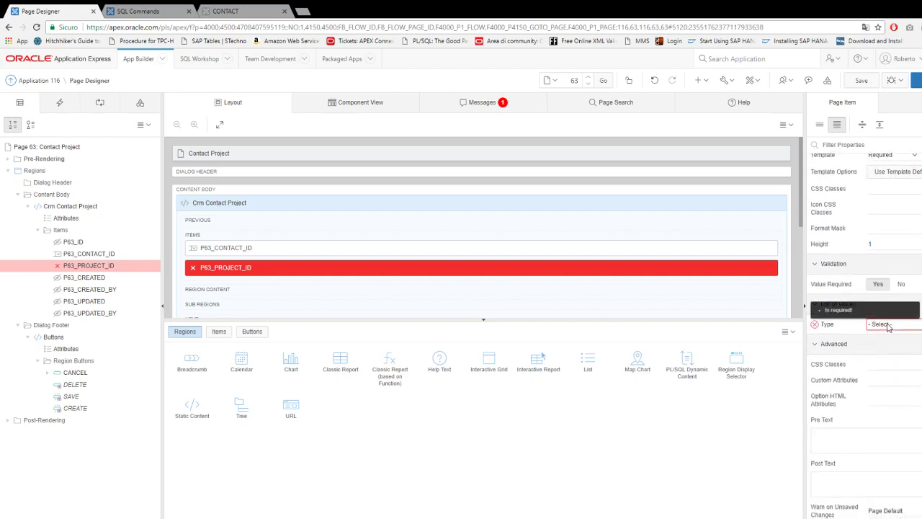
left_click(878, 345)
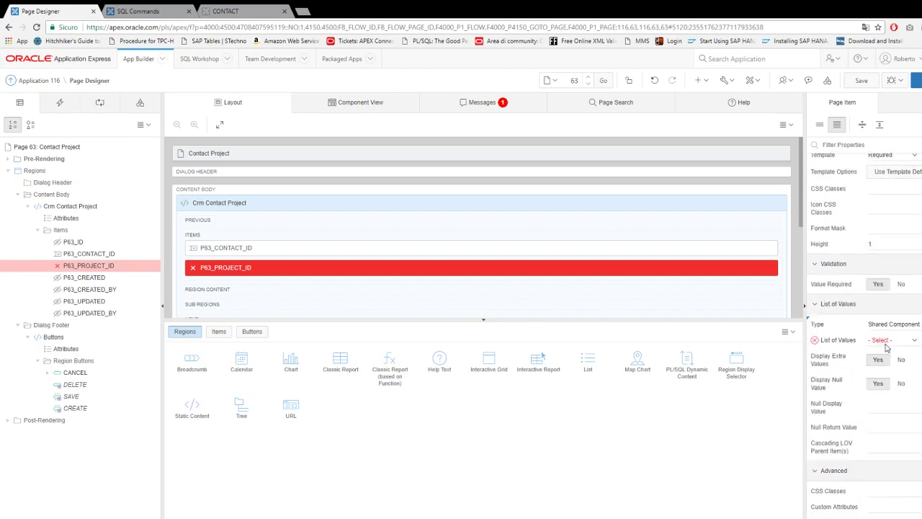
left_click(887, 346)
left_click(878, 375)
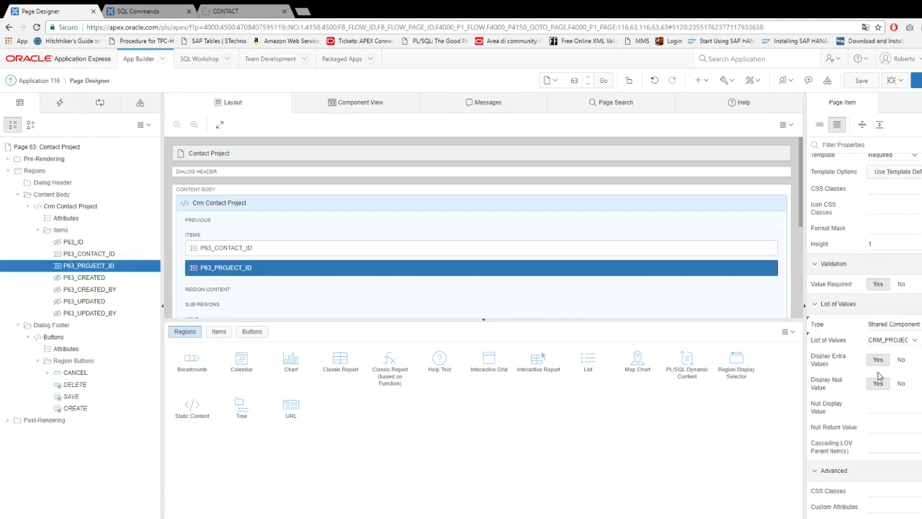
left_click(868, 85)
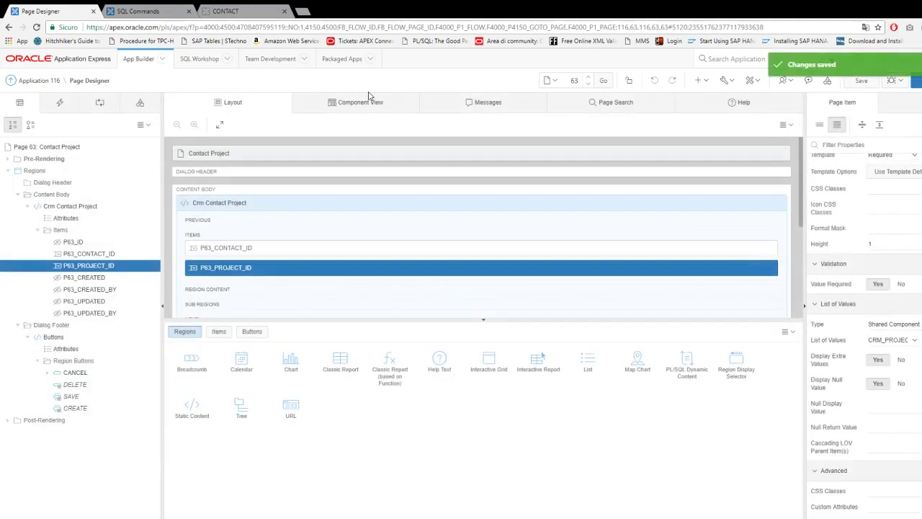
Run Application 116 and check the Crm Contact Project and Crm Account Contact forms on the CONTACT page, cancelling each.
left_click(44, 81)
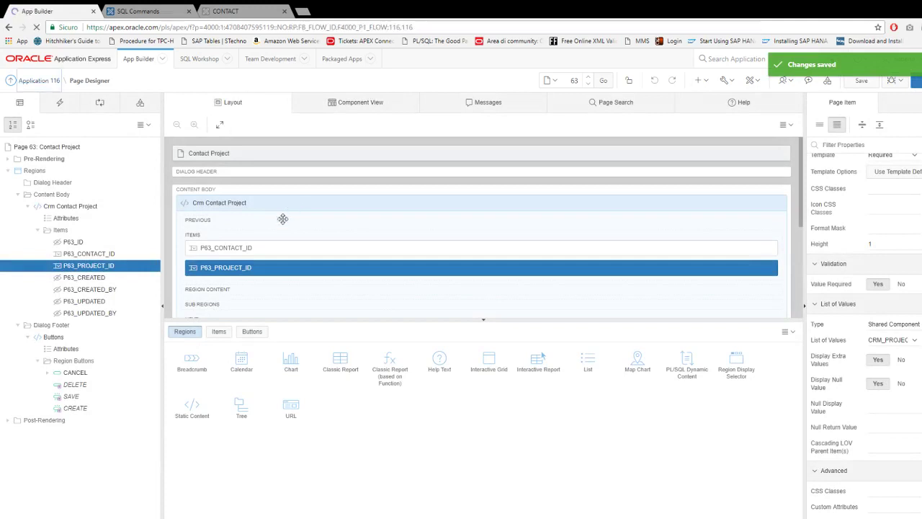
left_click(91, 171)
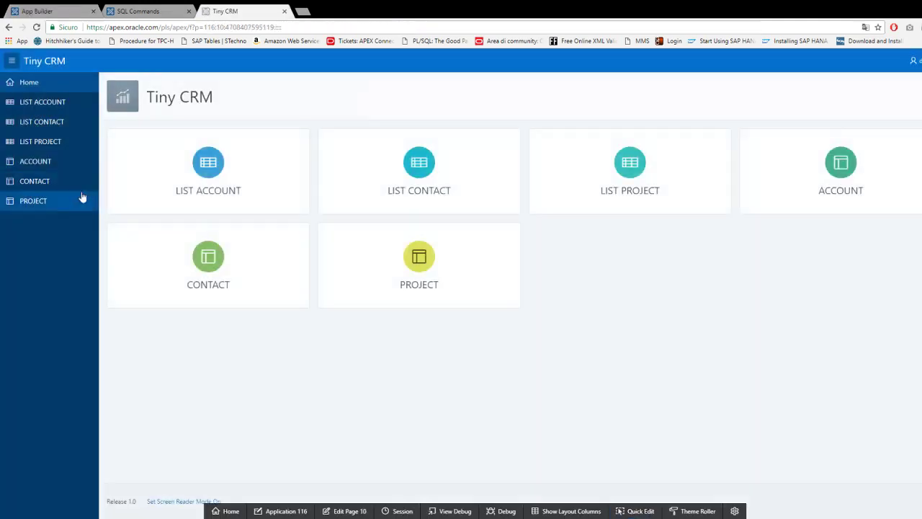
left_click(45, 181)
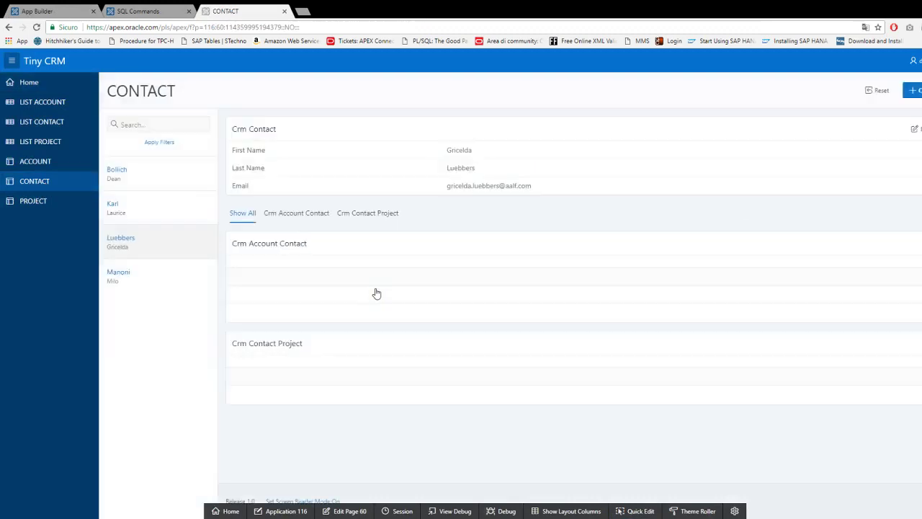
left_click(663, 343)
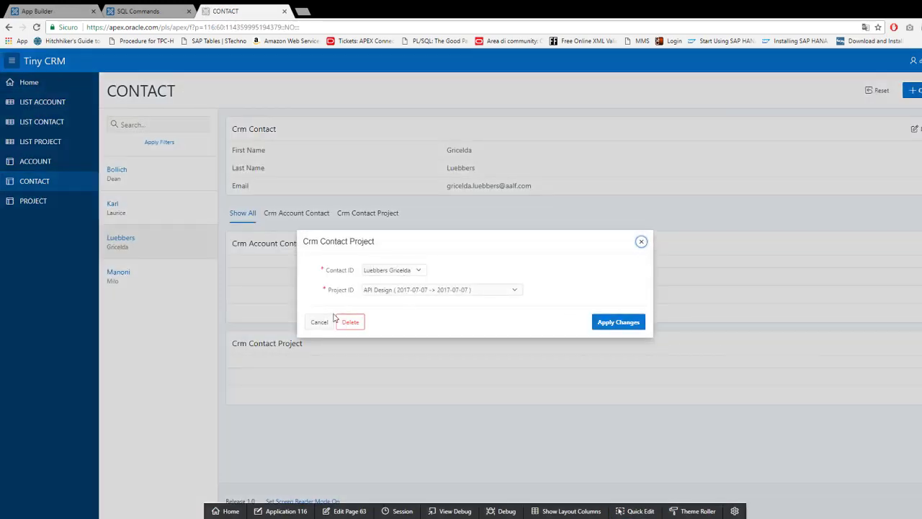
left_click(319, 322)
left_click(500, 276)
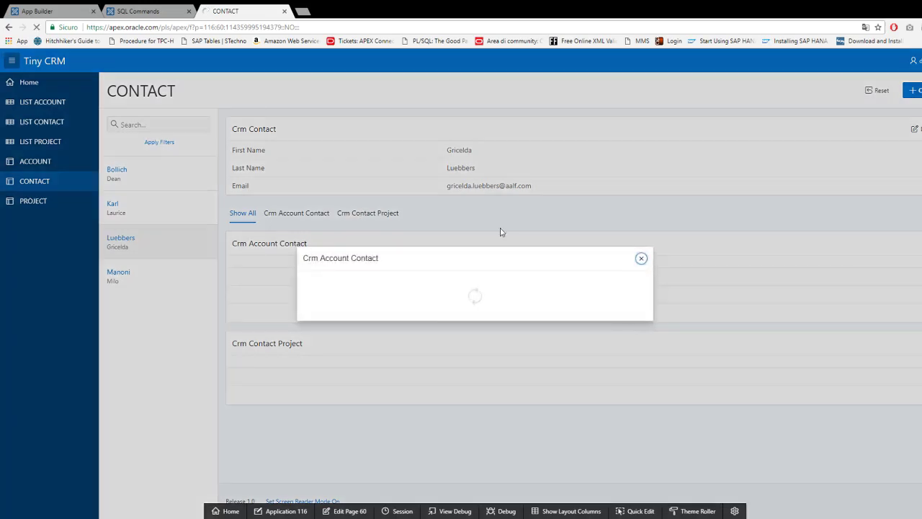
left_click(319, 322)
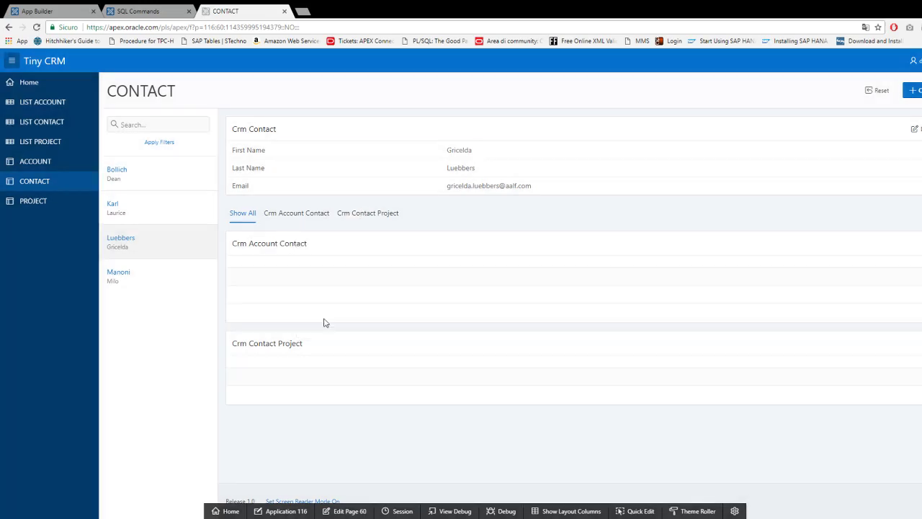
Check the Crm Account Contact and Crm Account Project forms on the ACCOUNT page, cancelling each.
left_click(32, 164)
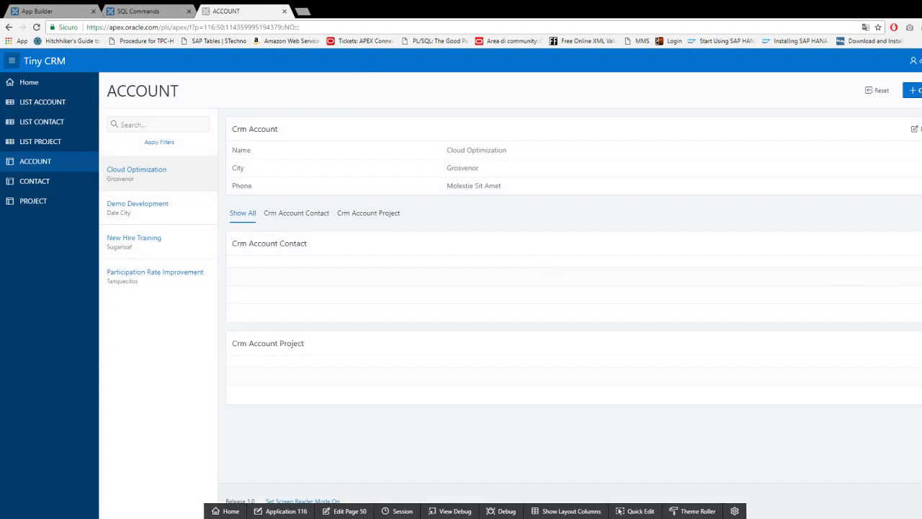
left_click(558, 275)
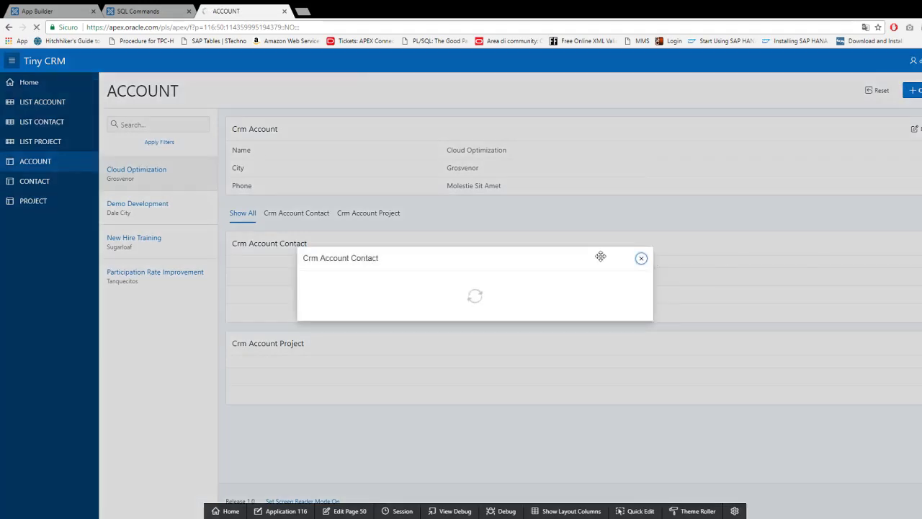
left_click(322, 322)
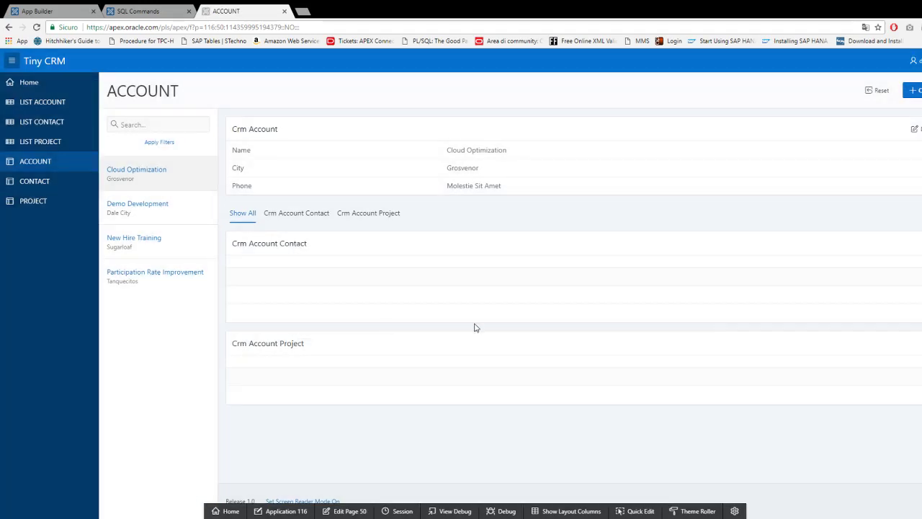
left_click(609, 375)
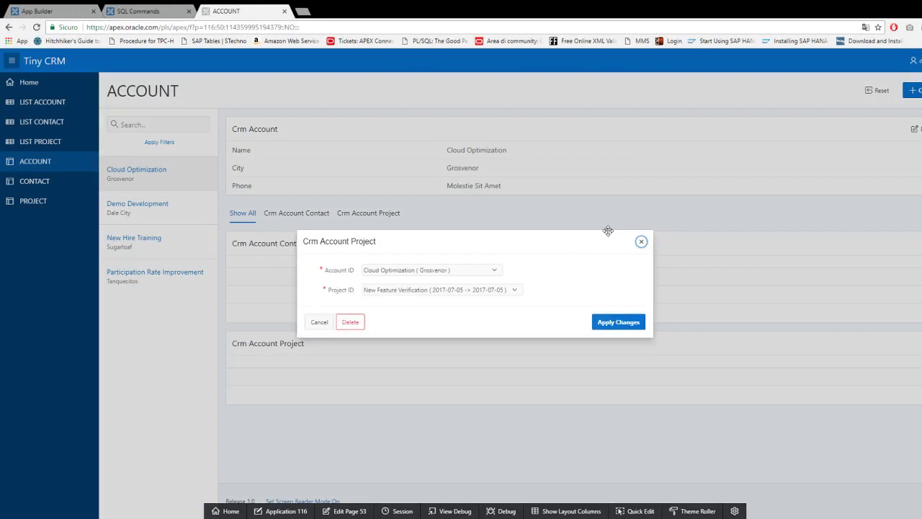
left_click(322, 322)
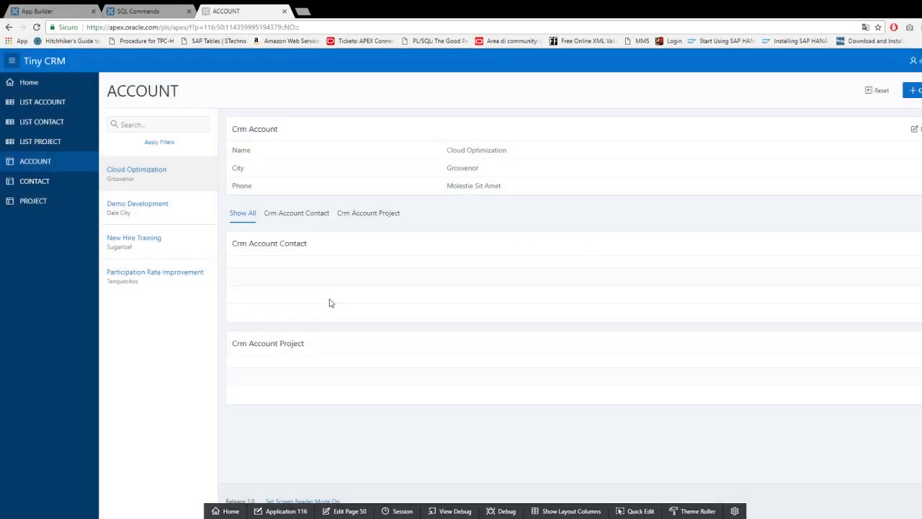
From a Crm Account Project record on the running PROJECT page, edit P72_ACCOUNT_ID into a select list using the shared component list of values for accounts.
left_click(41, 202)
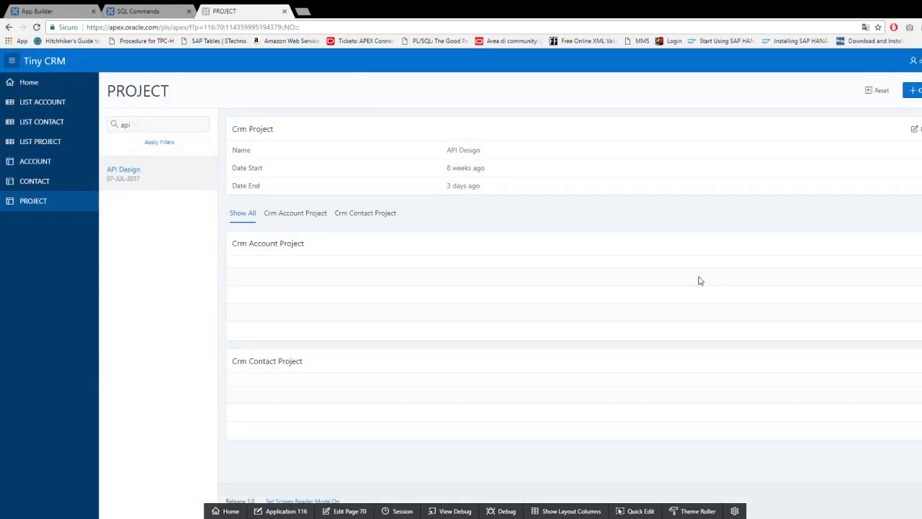
left_click(539, 276)
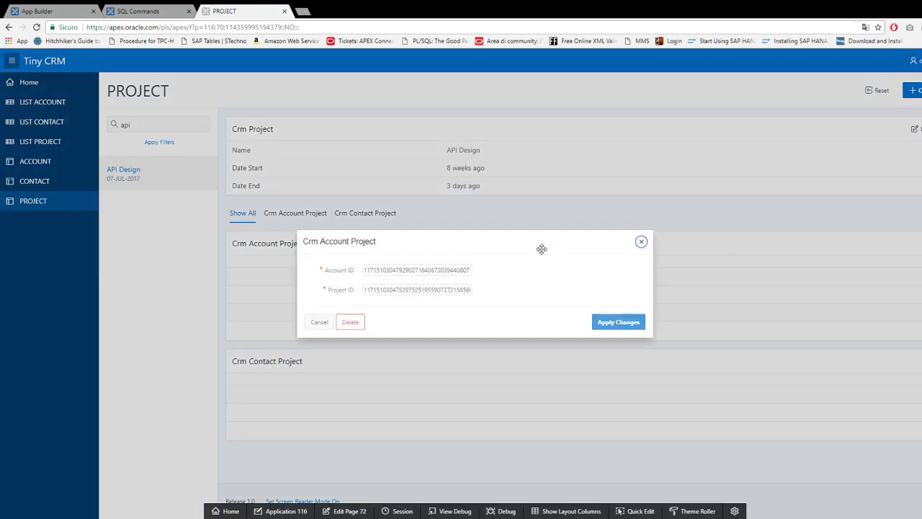
left_click(635, 511)
left_click(419, 269)
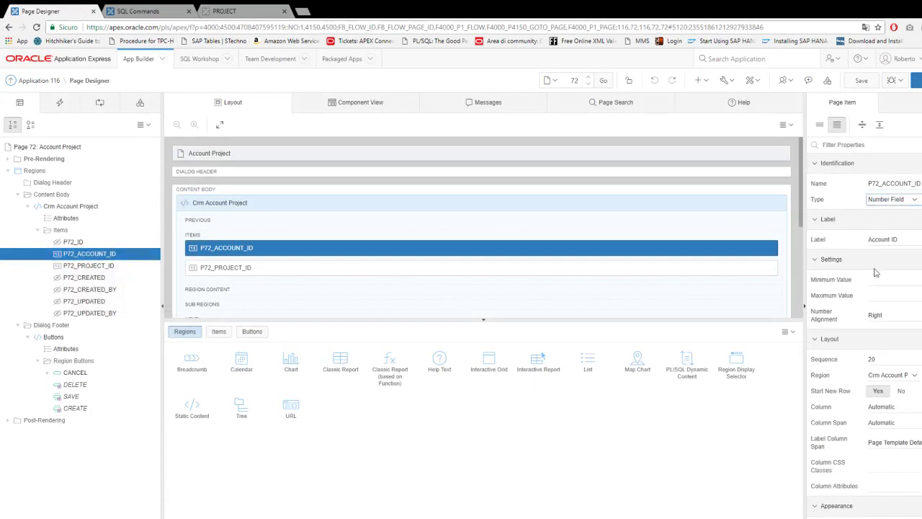
left_click(873, 317)
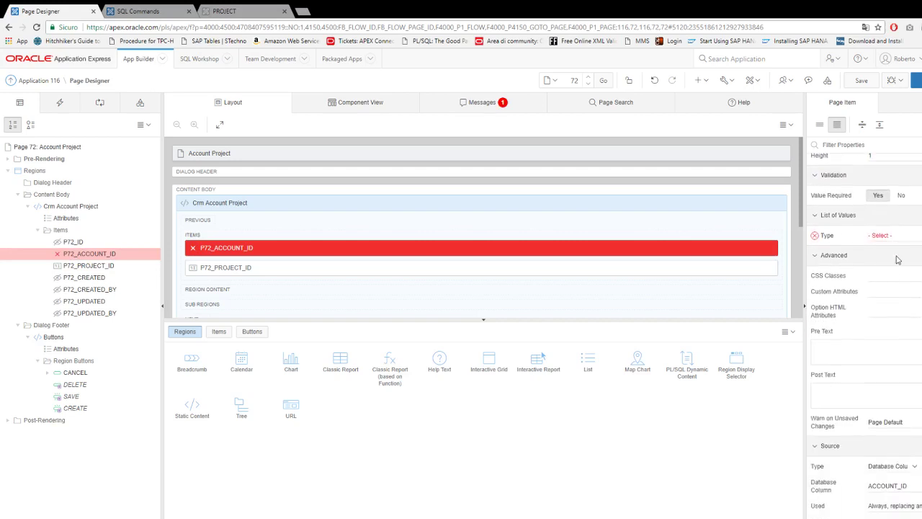
left_click(891, 257)
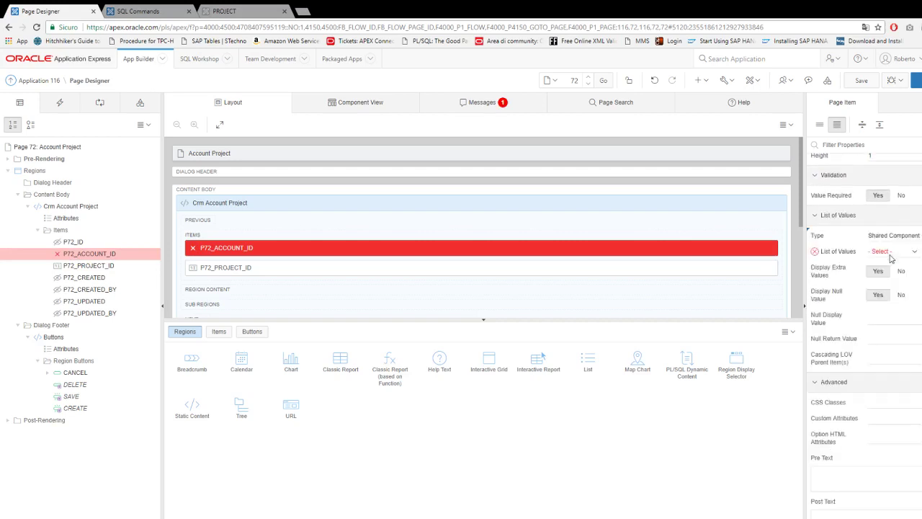
left_click(891, 254)
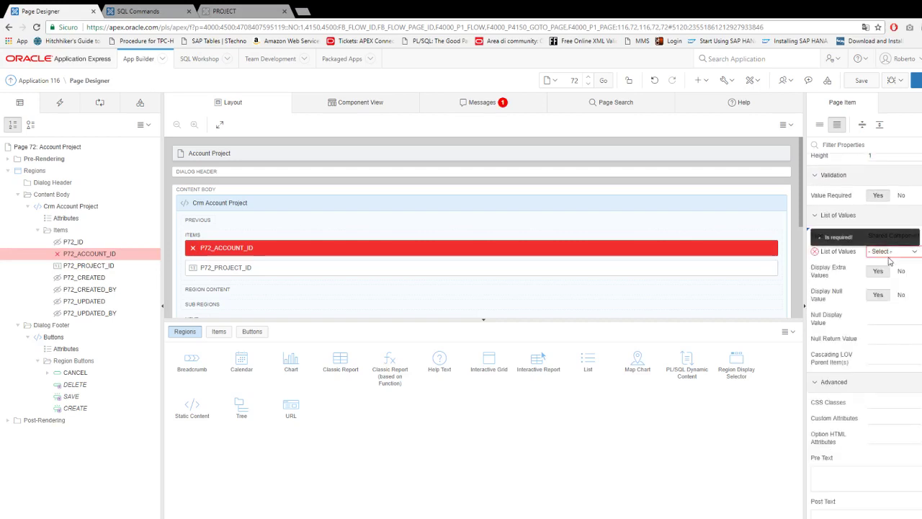
left_click(888, 273)
Turn P72_PROJECT_ID into a select list using the shared component list of values for CRM projects, and save page 72.
left_click(94, 265)
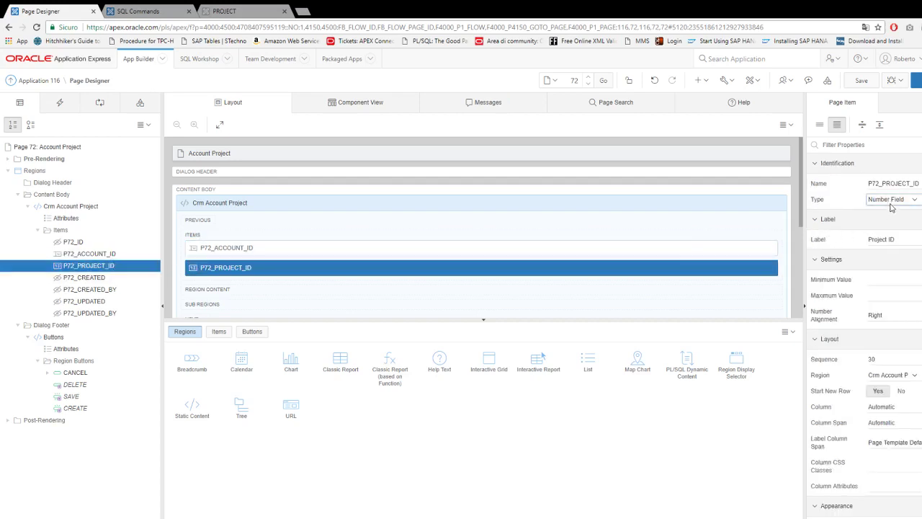
left_click(874, 319)
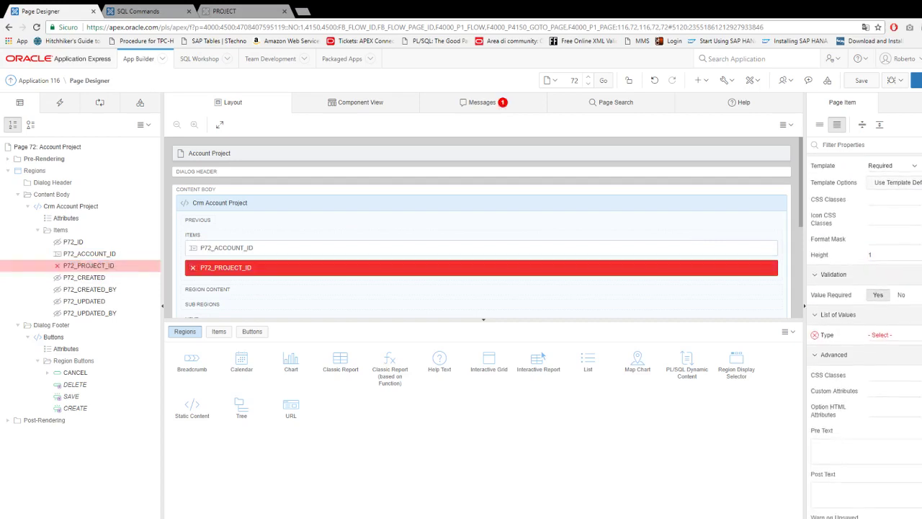
left_click(891, 246)
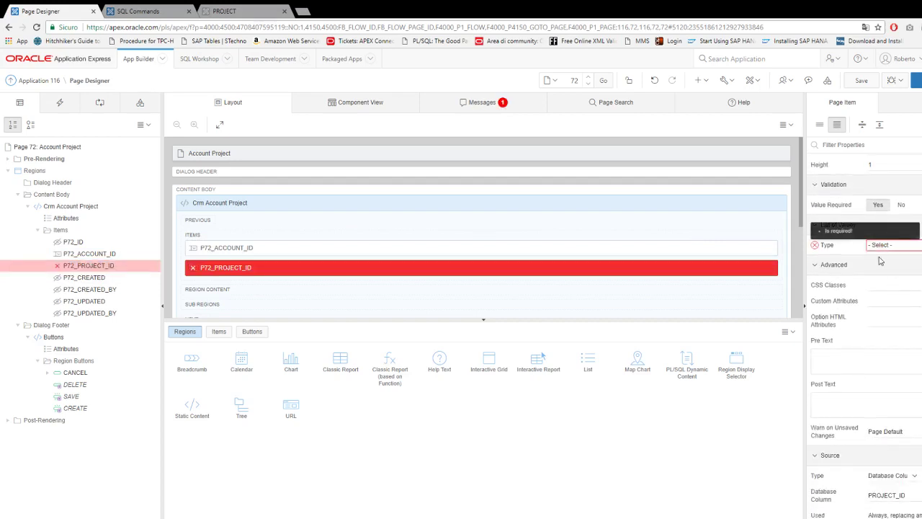
left_click(877, 266)
left_click(890, 264)
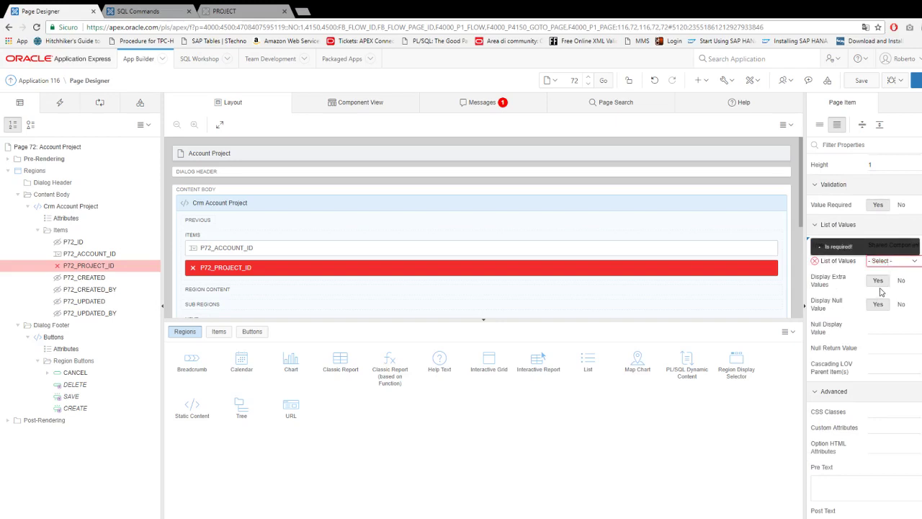
left_click(880, 295)
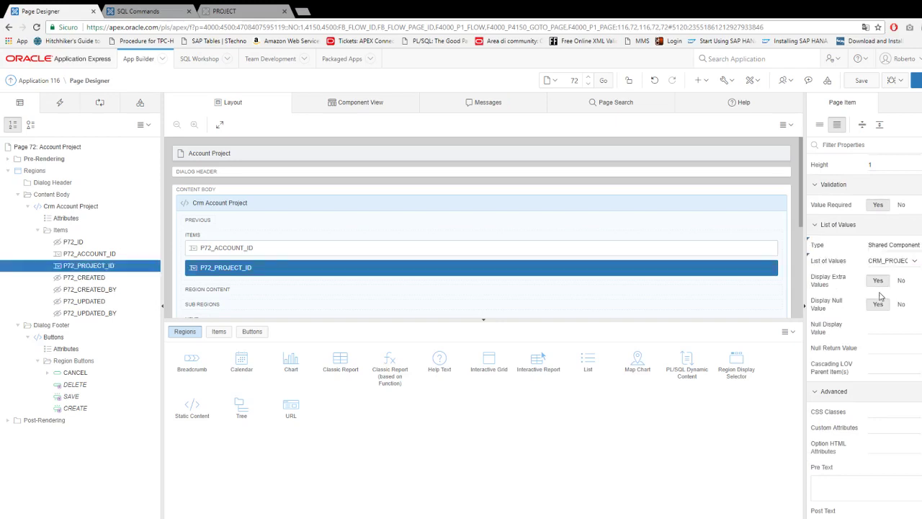
left_click(862, 82)
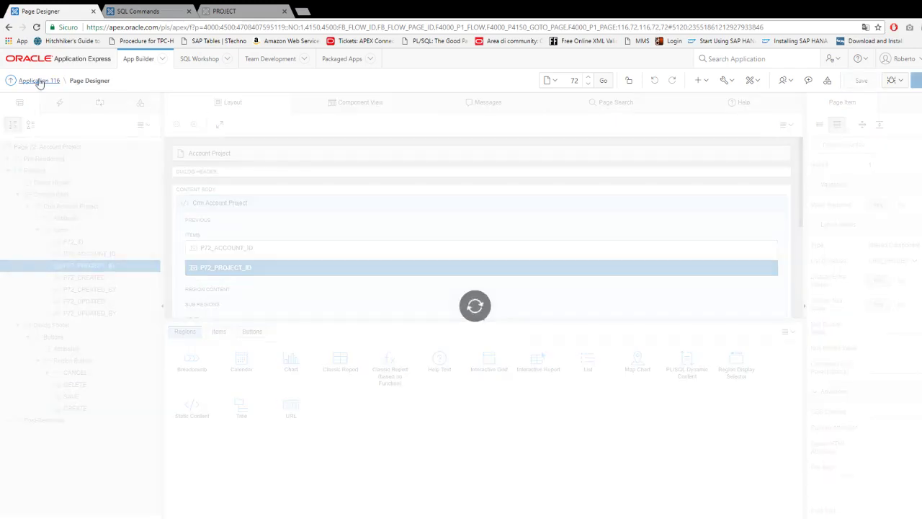
Run Application 116 and check the Account ID and Project ID fields of a Crm Account Project record on the PROJECT page, cancelling the form.
left_click(39, 81)
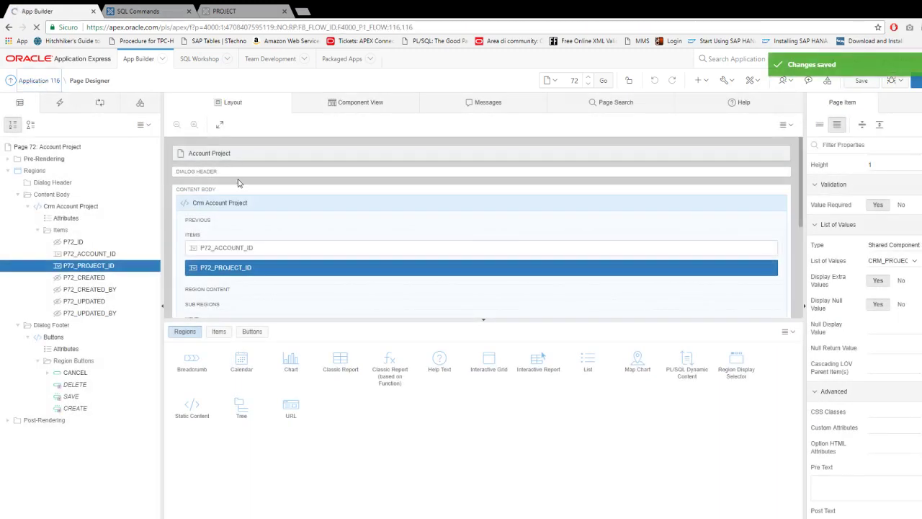
left_click(92, 167)
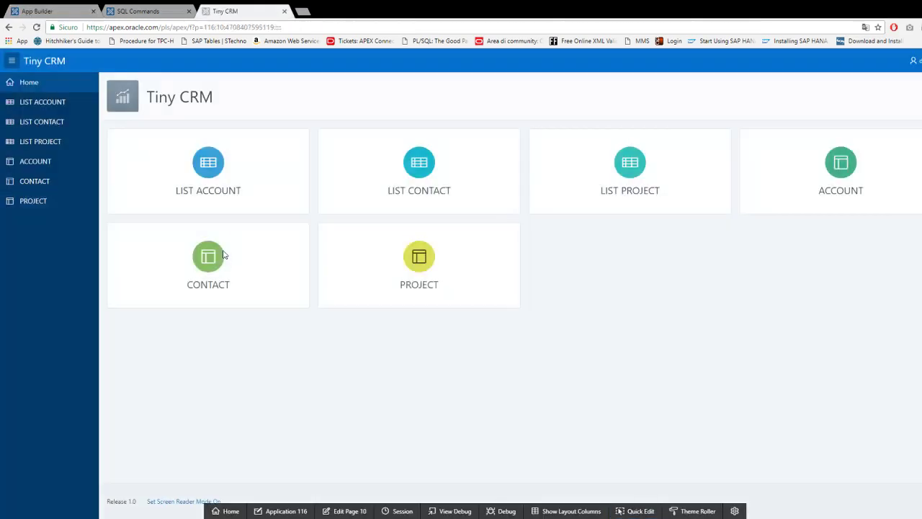
left_click(409, 267)
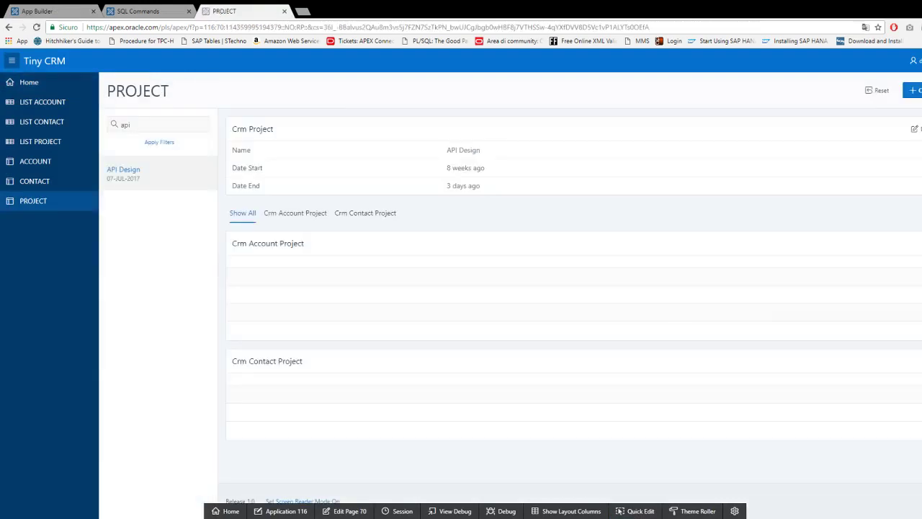
left_click(583, 278)
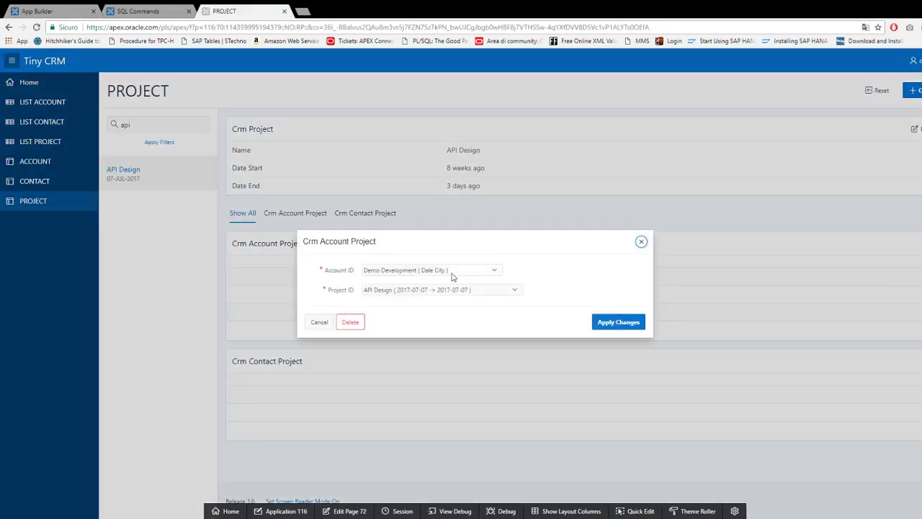
left_click(319, 322)
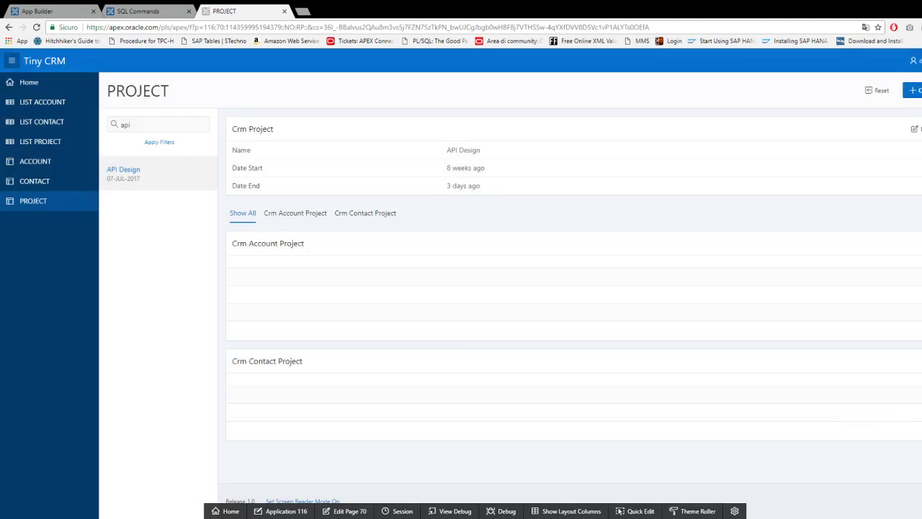
From a Crm Contact Project record on the PROJECT page, edit P73_CONTACT_ID into a select list using the shared component list of values for contacts.
left_click(805, 394)
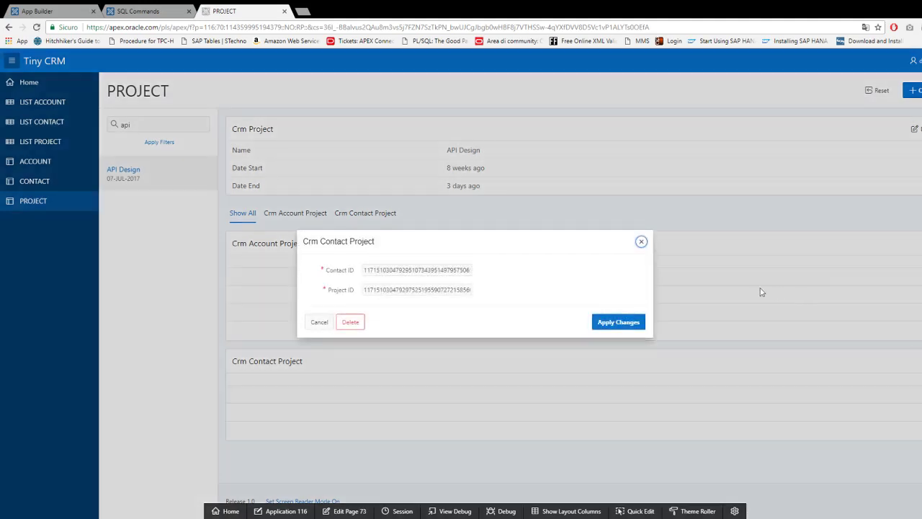
left_click(635, 511)
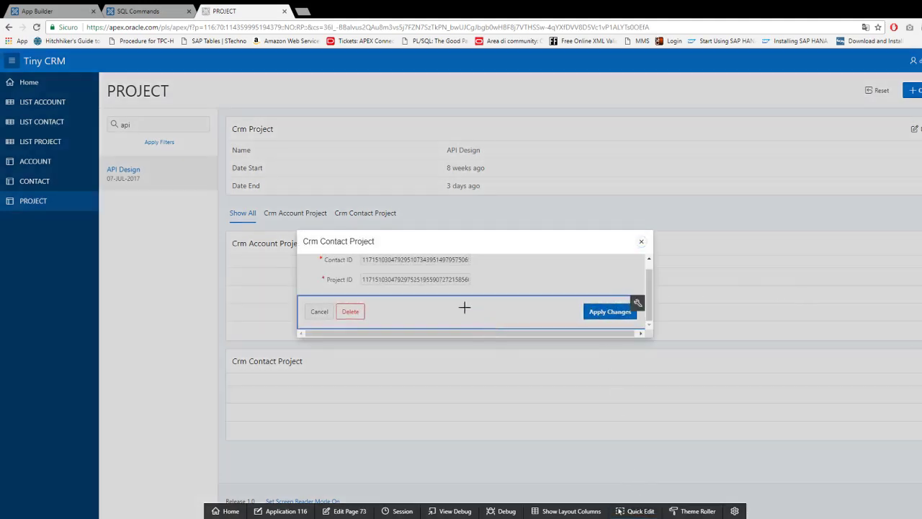
left_click(425, 270)
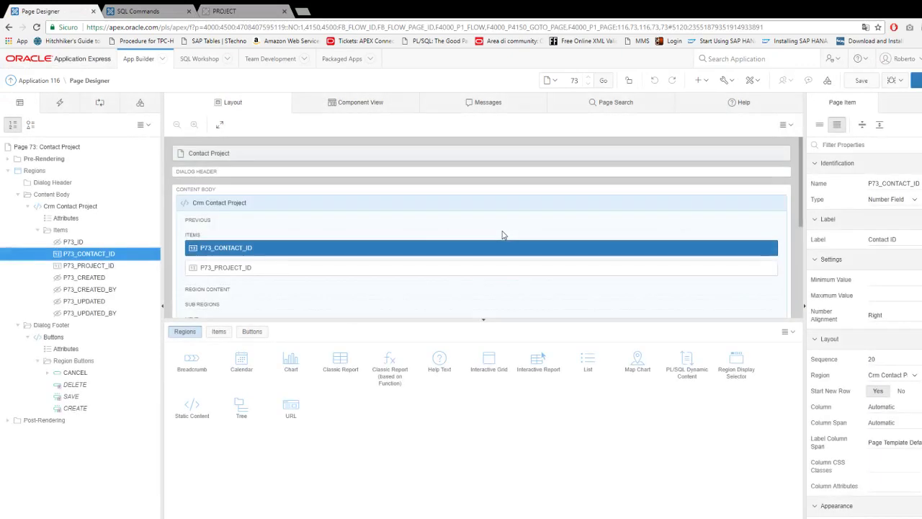
left_click(890, 203)
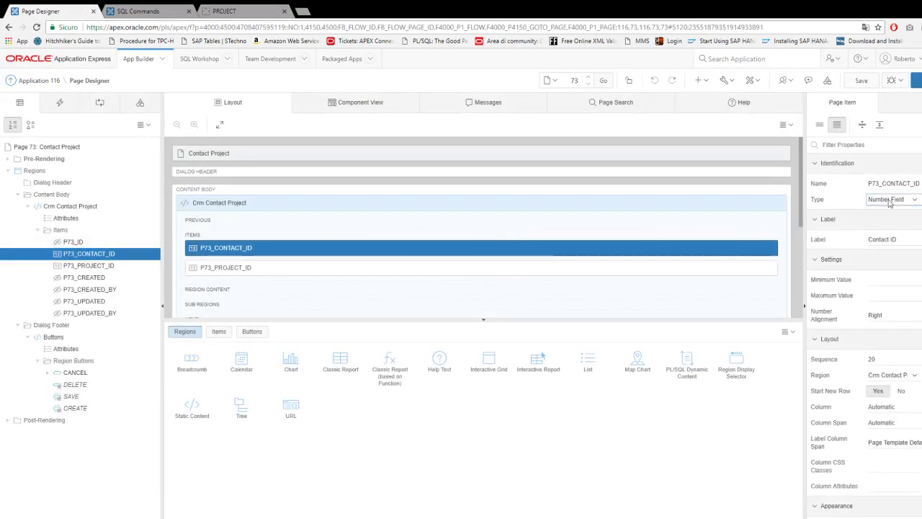
key("s")
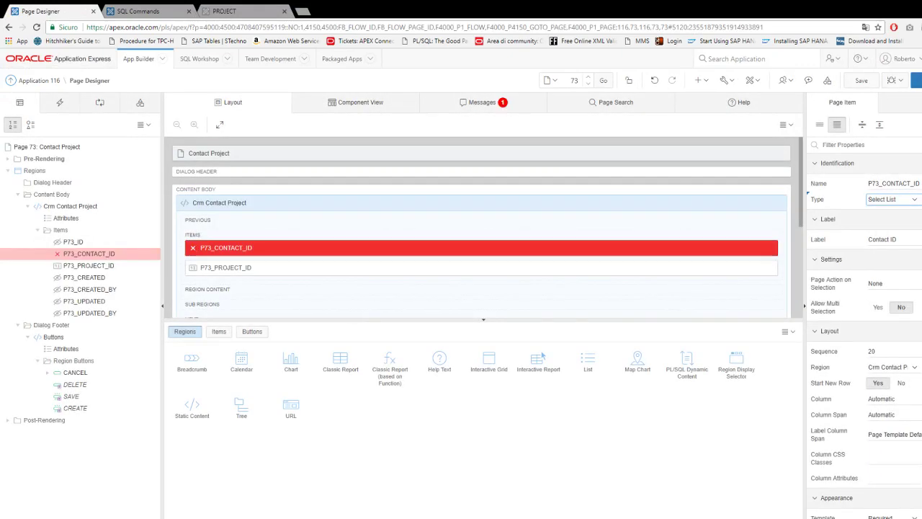
scroll(898, 276, "down", 5)
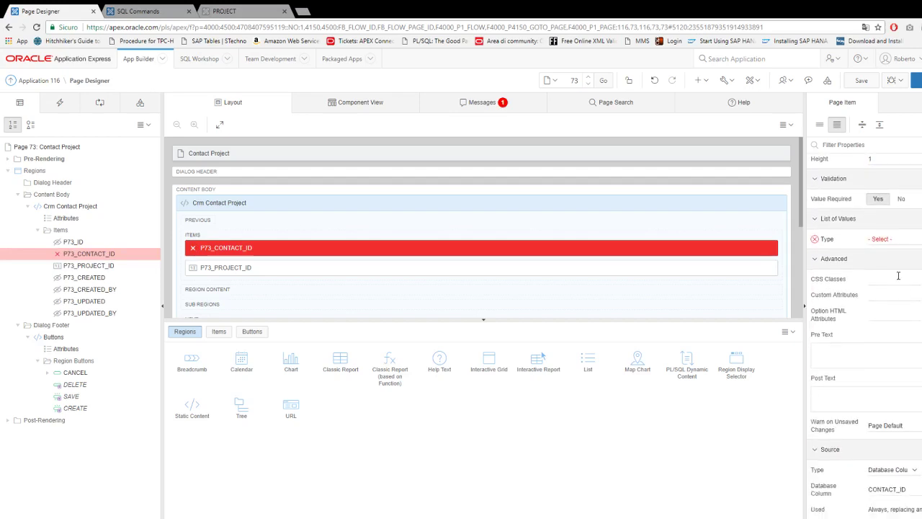
left_click(888, 241)
left_click(877, 263)
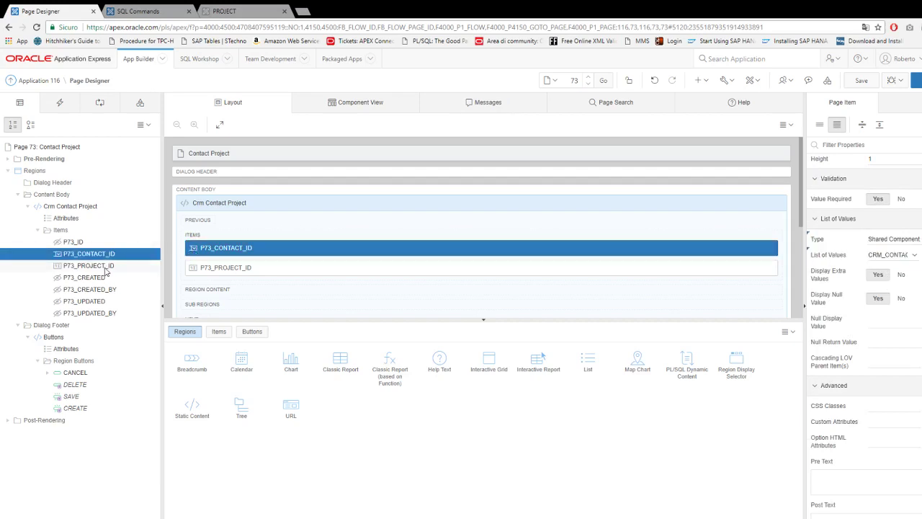
Turn P73_PROJECT_ID into a select list using the shared component list of values for CRM projects, and save page 73.
left_click(238, 265)
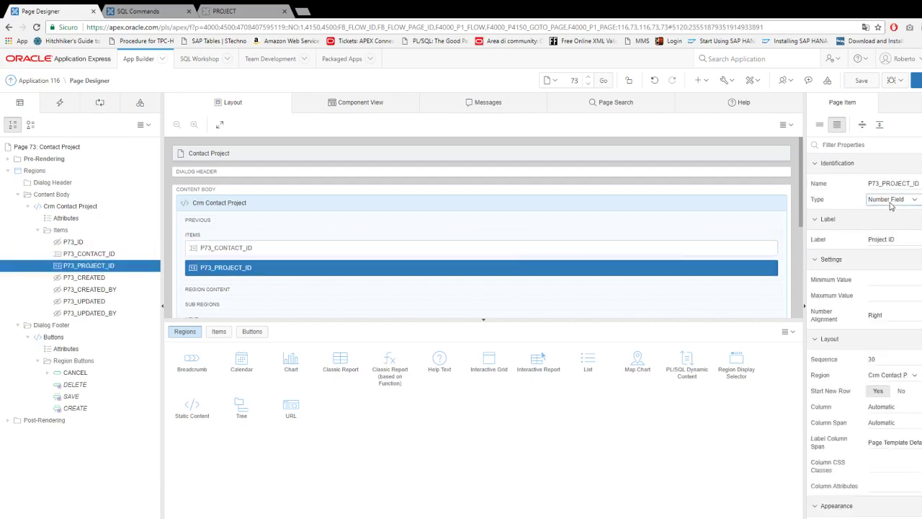
left_click(873, 301)
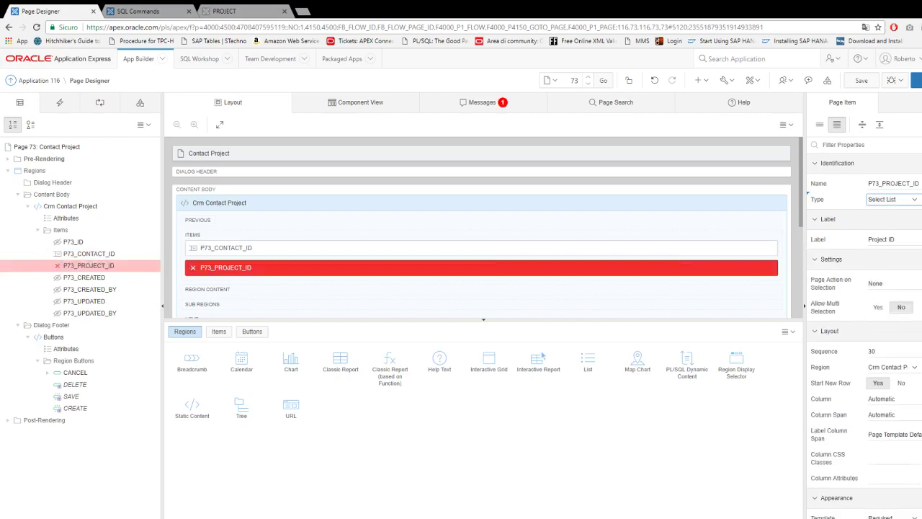
scroll(864, 335, "down", 5)
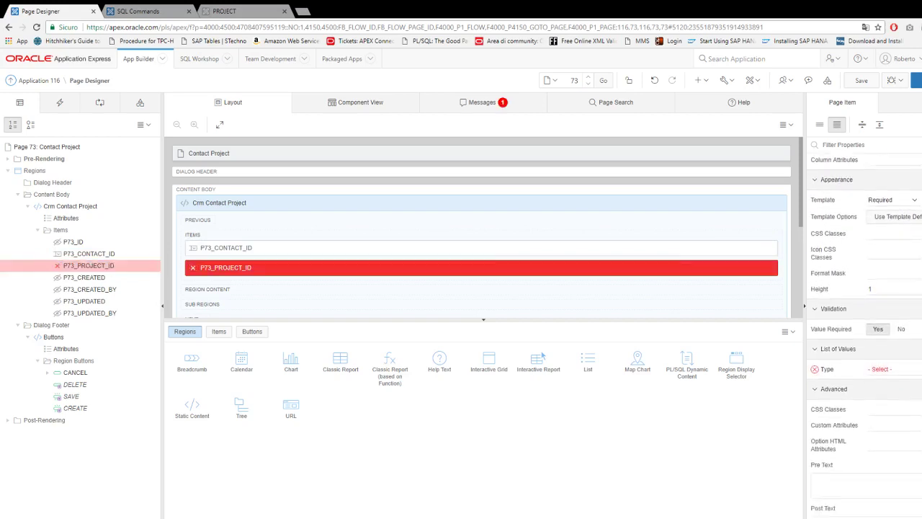
mouse_move(897, 288)
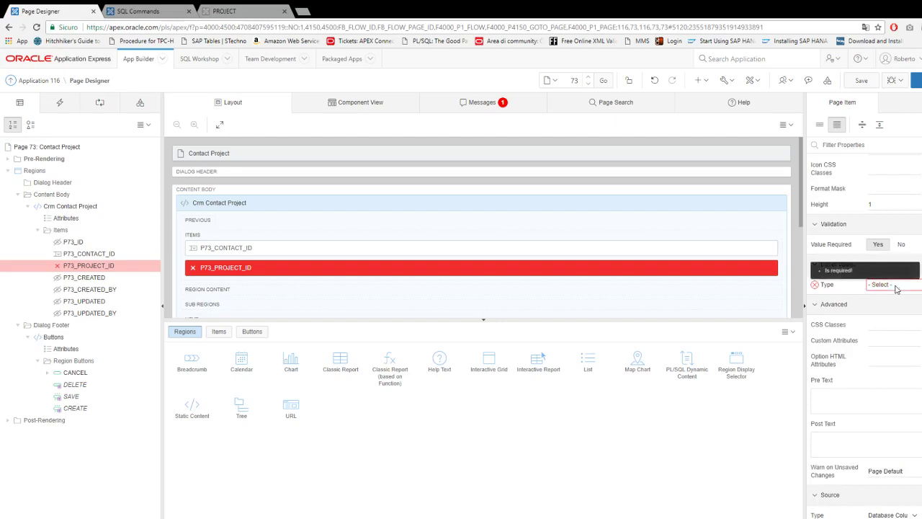
left_click(886, 306)
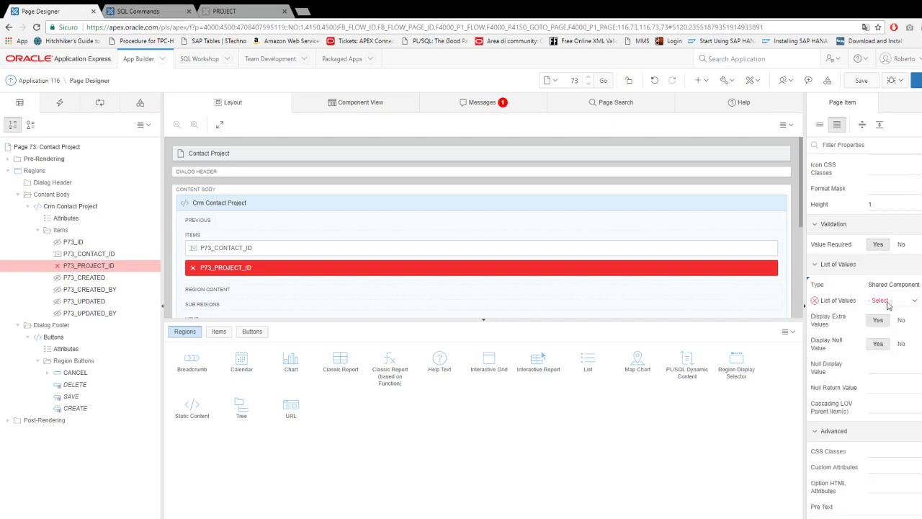
mouse_move(888, 305)
left_click(886, 335)
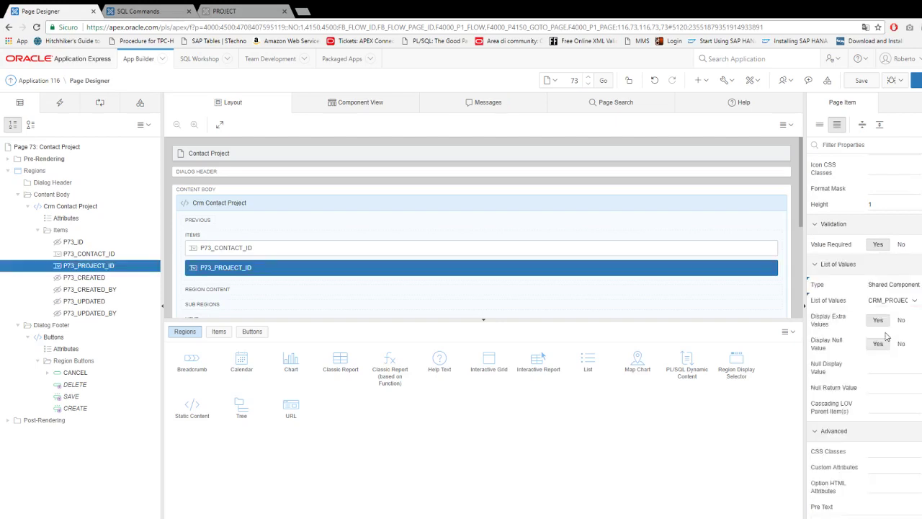
left_click(862, 80)
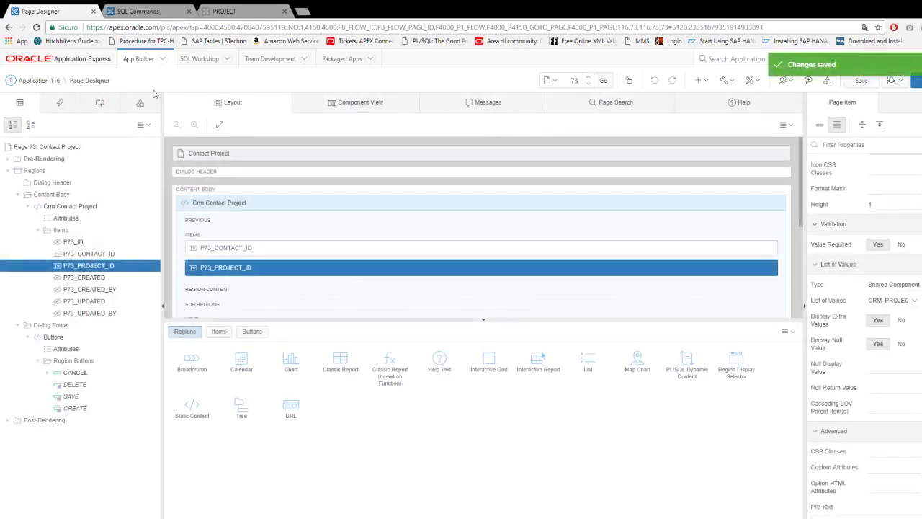
Run Application 116 and check the Crm Contact Project and Crm Account Project forms on the PROJECT page, cancelling each.
left_click(36, 81)
left_click(96, 175)
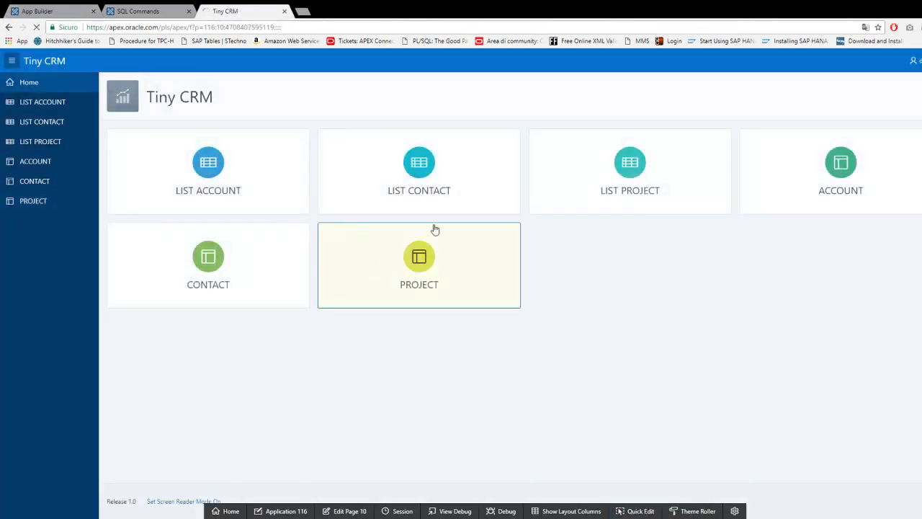
left_click(435, 229)
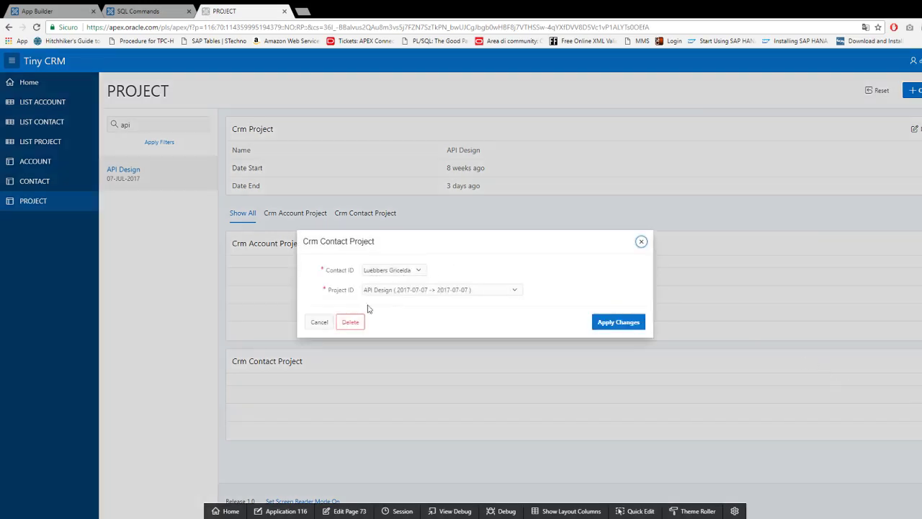
left_click(319, 322)
left_click(911, 277)
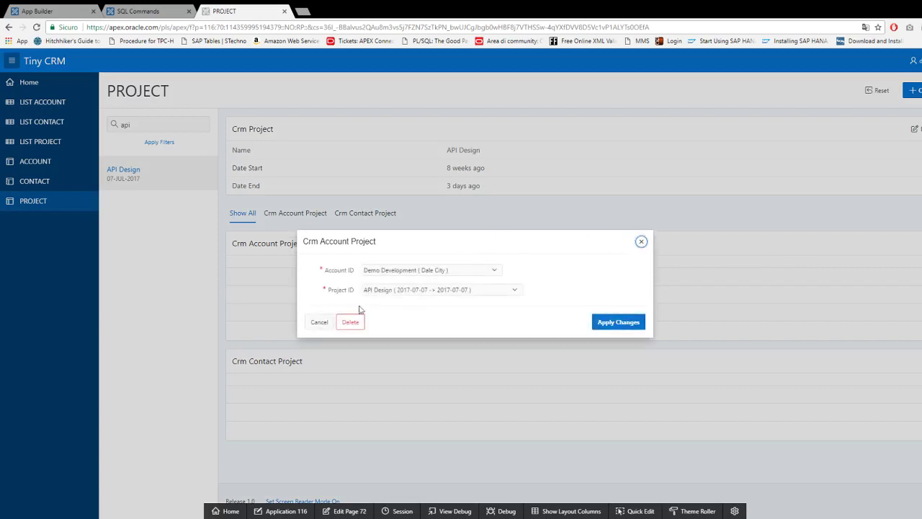
left_click(319, 322)
Check the select lists in a Crm Account Contact and a Crm Contact Project record on the CONTACT page, cancelling each form.
left_click(47, 181)
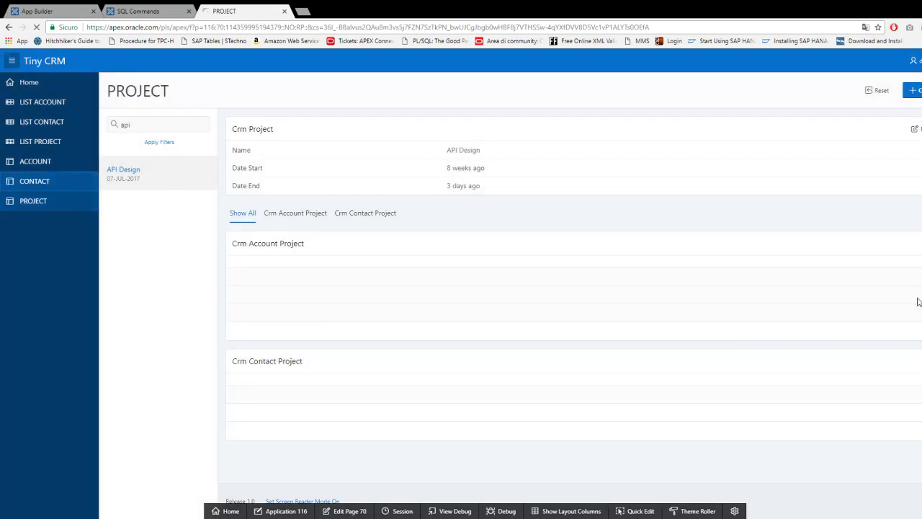
left_click(598, 258)
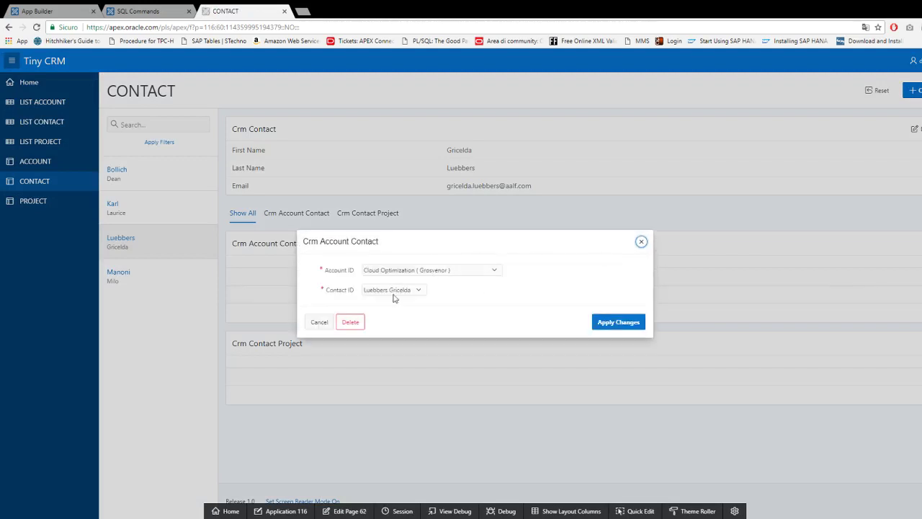
left_click(320, 322)
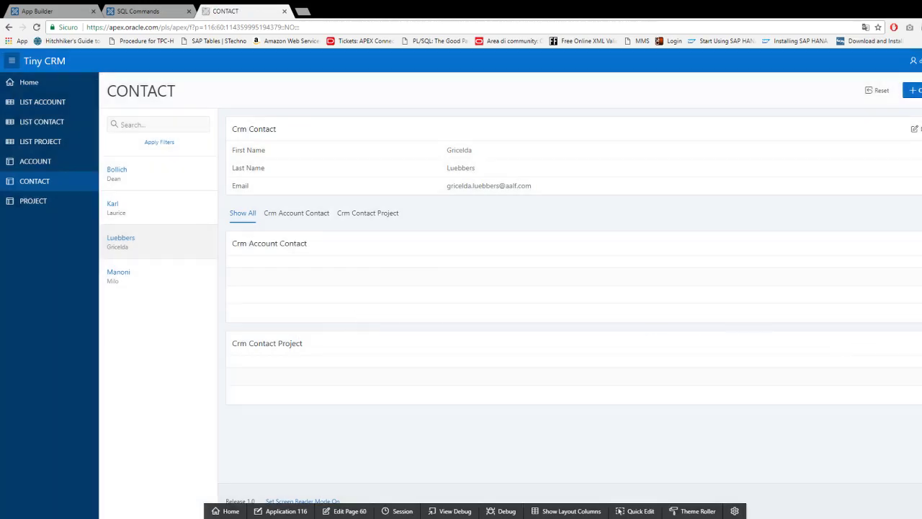
left_click(919, 366)
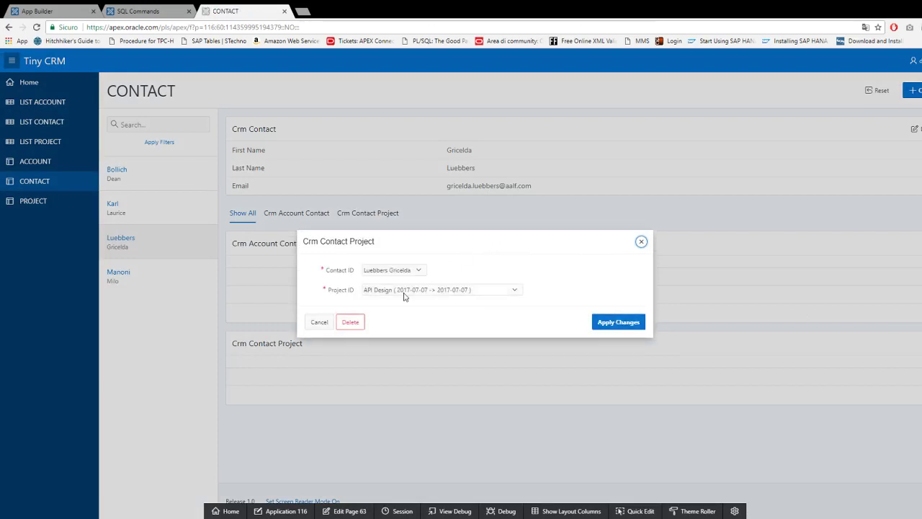
left_click(320, 322)
Check the select lists in Cloud Optimization's Crm Account Contact and Crm Account Project records on the ACCOUNT page, cancelling each form.
left_click(25, 161)
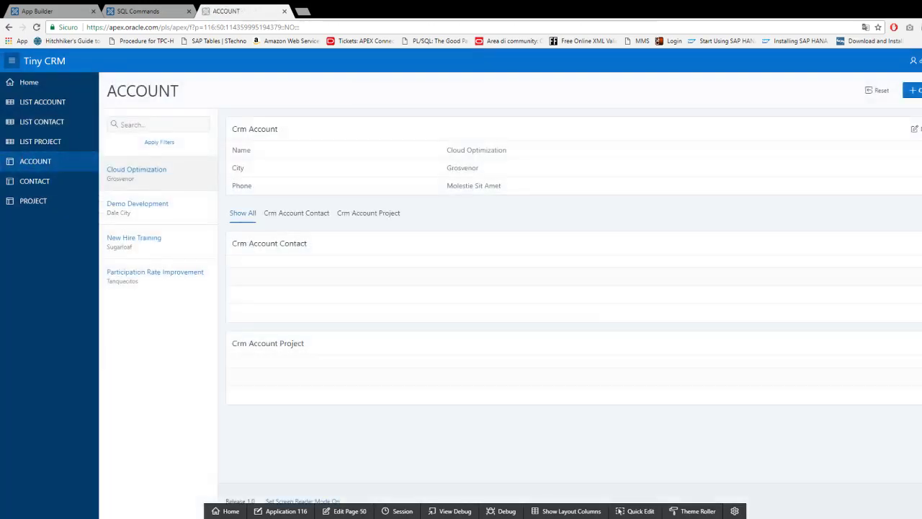
left_click(919, 294)
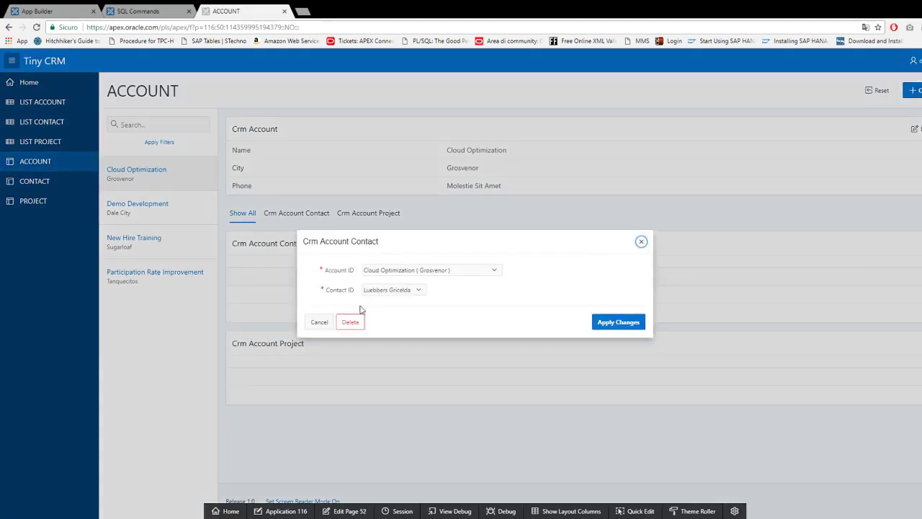
left_click(320, 322)
left_click(919, 394)
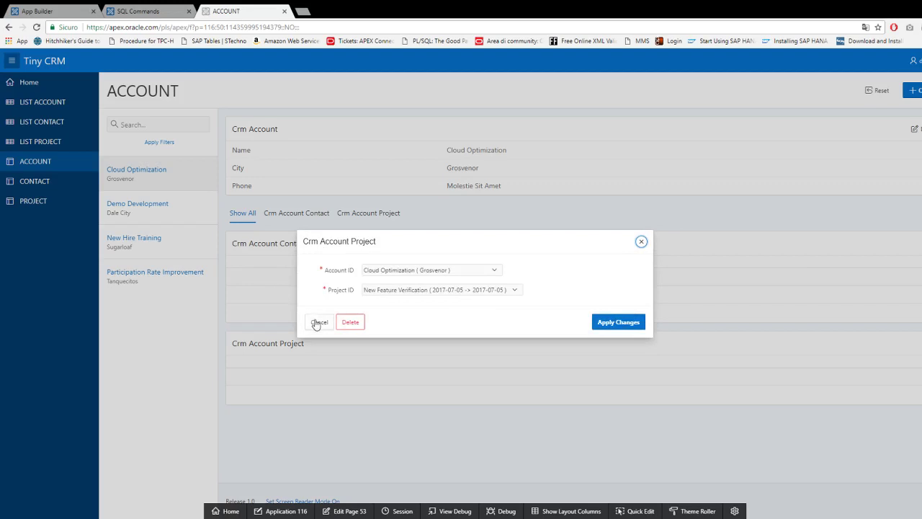
left_click(319, 322)
Open a blank Crm Account Contact form for the Cloud Optimization account.
left_click(920, 242)
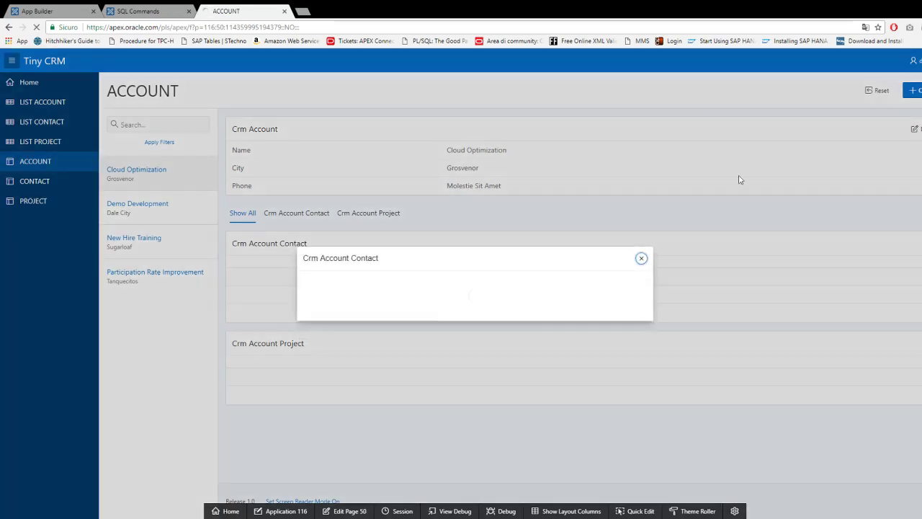